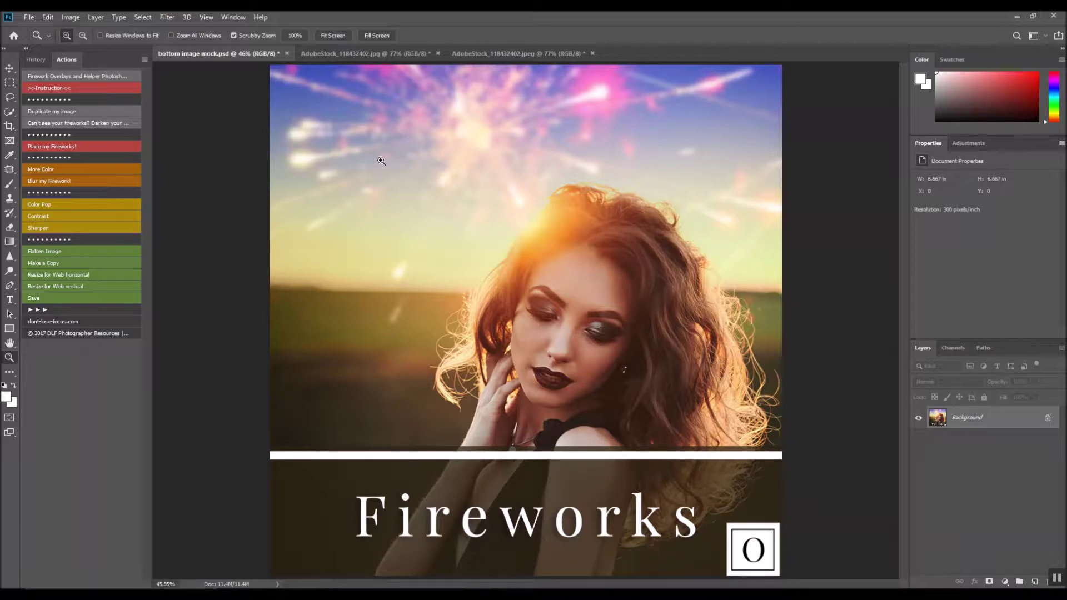
View the finished fireworks photo for reference and switch to the unedited AdobeStock_118432402.jpeg
{"action": "left_click", "coordinate": [376, 59]}
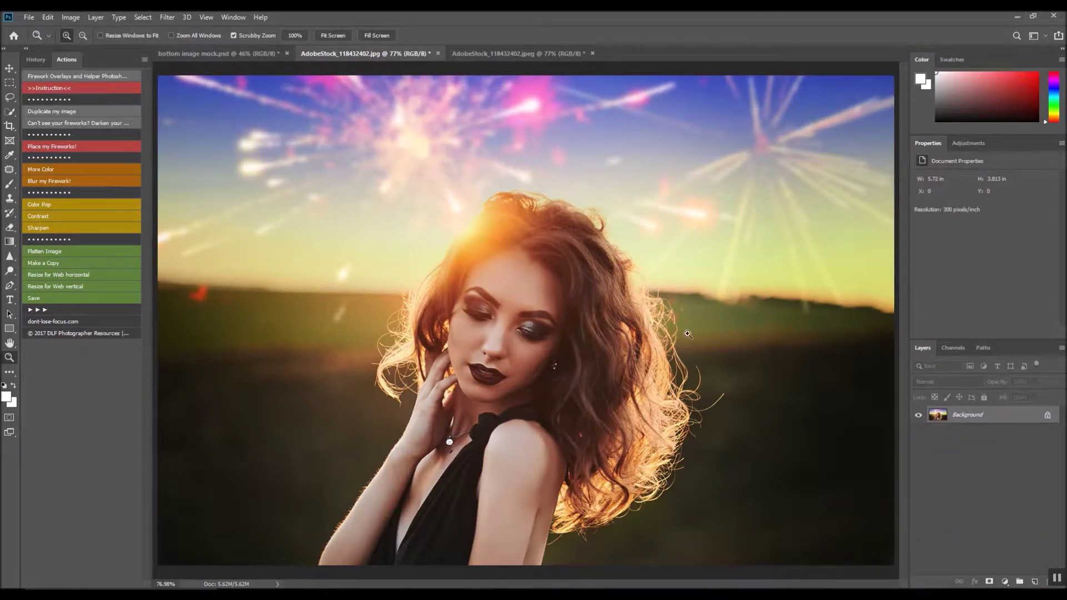
{"action": "left_click", "coordinate": [548, 53]}
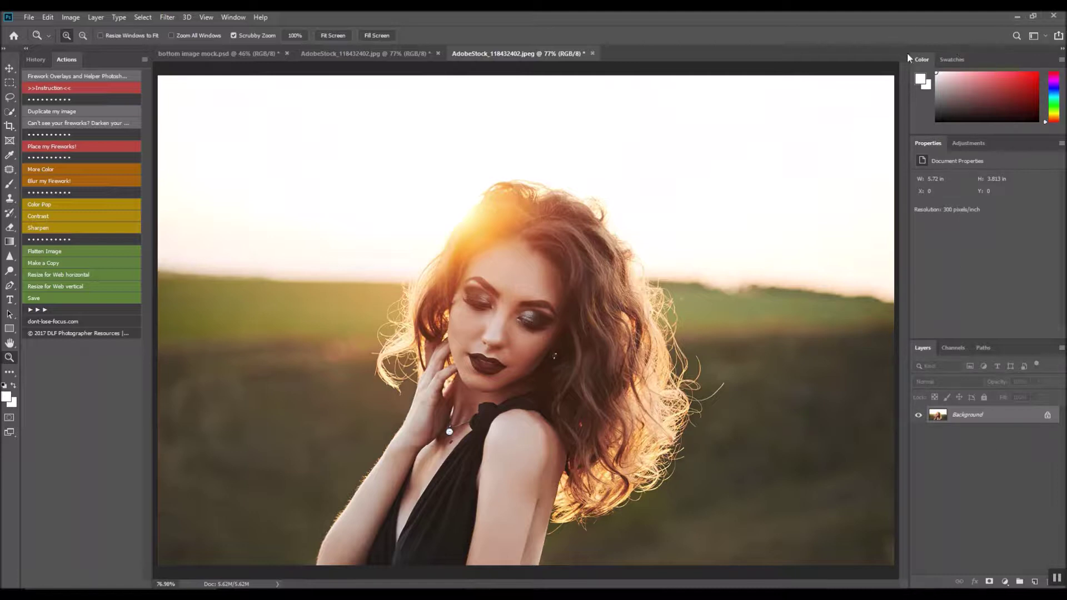
Inspect the photo's uncropped original in the edit history, then restore the Crop state and fit the image on screen
{"action": "left_click", "coordinate": [32, 59]}
{"action": "left_click", "coordinate": [106, 83]}
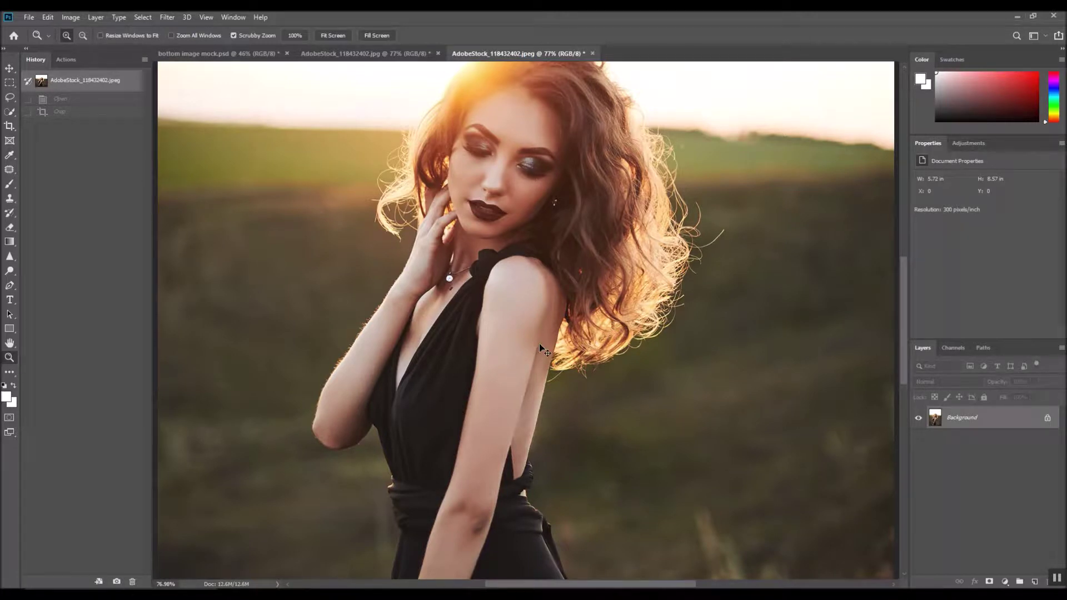
{"action": "key", "text": "ctrl+minus"}
{"action": "key", "text": "ctrl+minus"}
{"action": "key", "text": "ctrl+minus"}
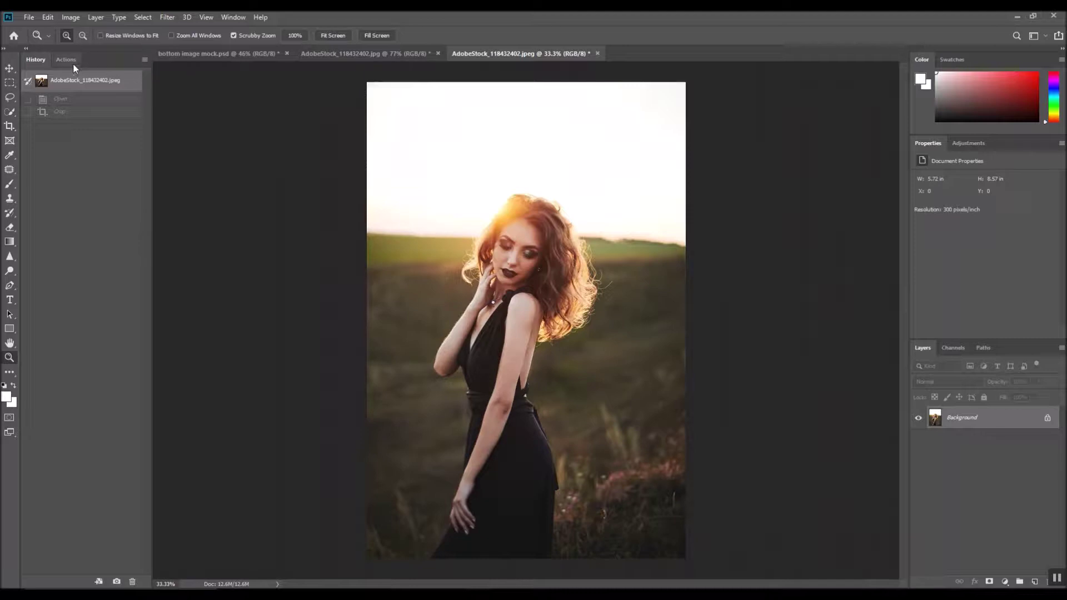
{"action": "left_click", "coordinate": [64, 113]}
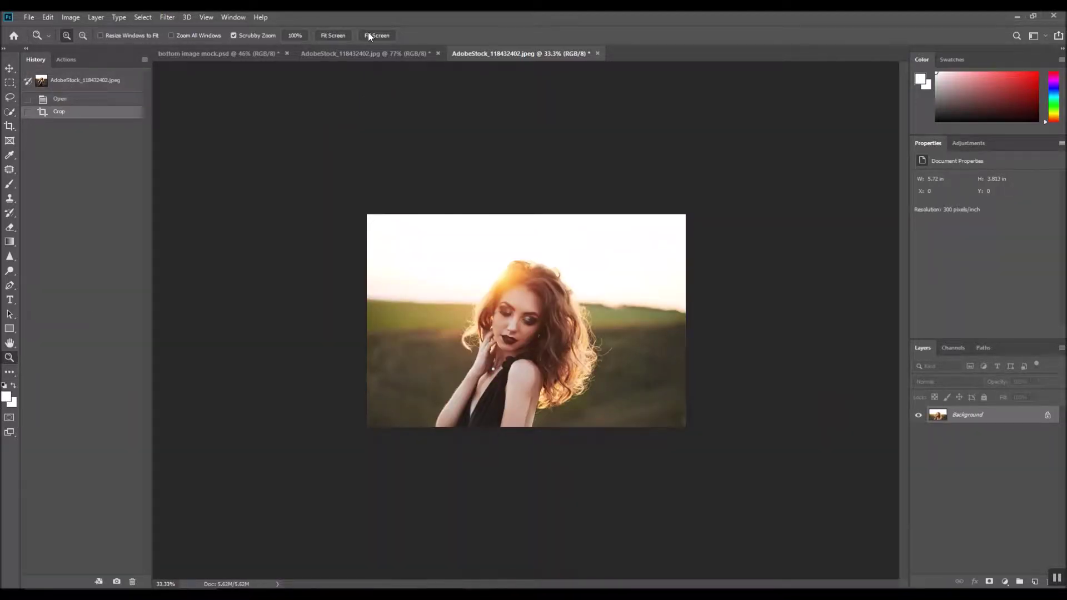
{"action": "left_click", "coordinate": [340, 36]}
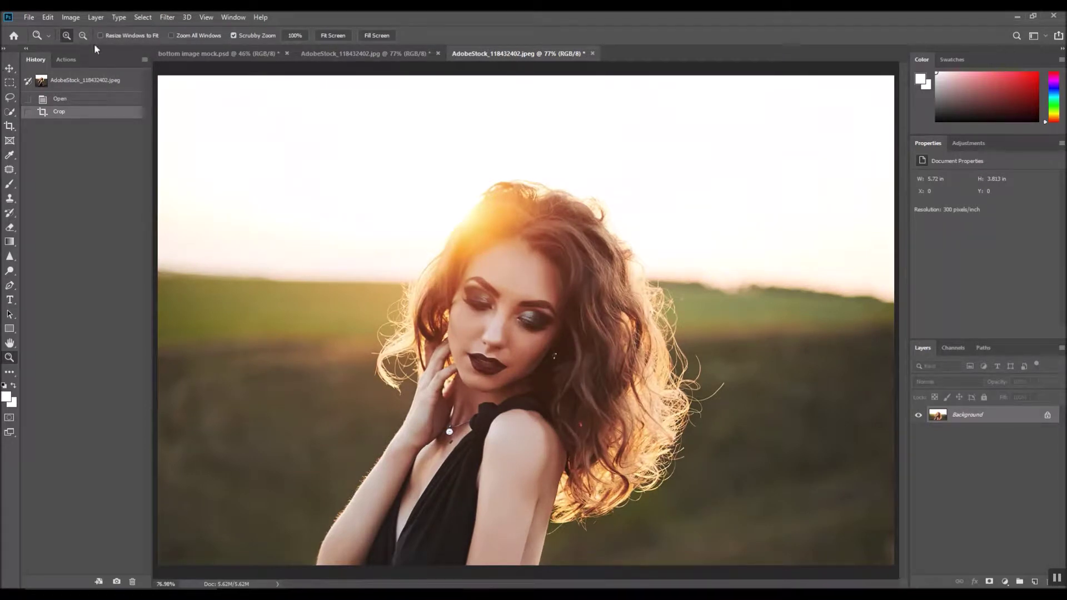
{"action": "left_click", "coordinate": [67, 59]}
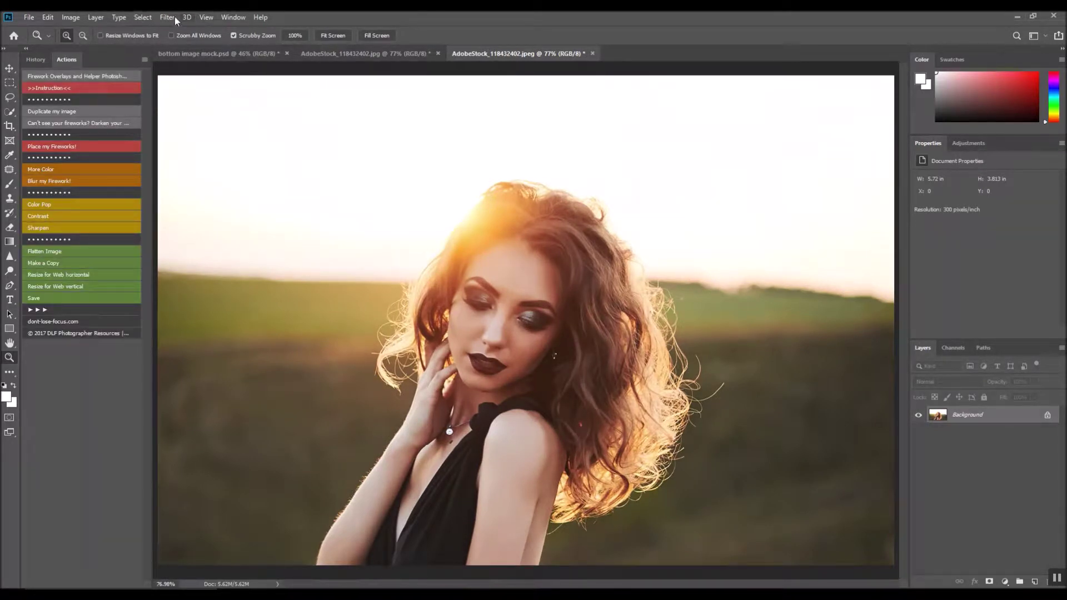
Duplicate the background layer and select the bright sky by Color Range with a fuzziness of 129
{"action": "key", "text": "ctrl+j"}
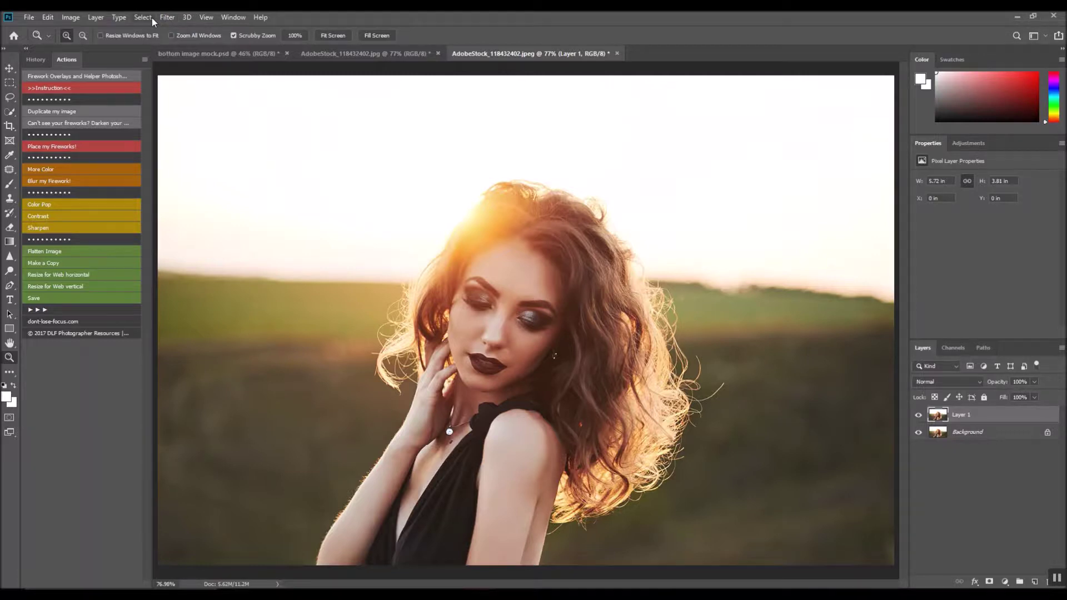
{"action": "left_click", "coordinate": [151, 18]}
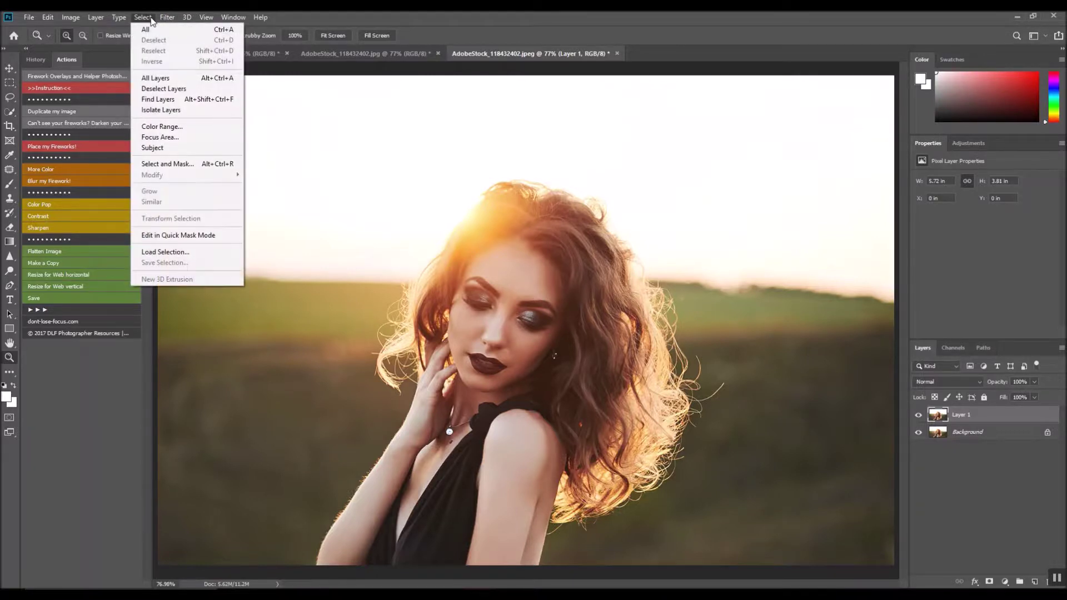
{"action": "left_click", "coordinate": [182, 127]}
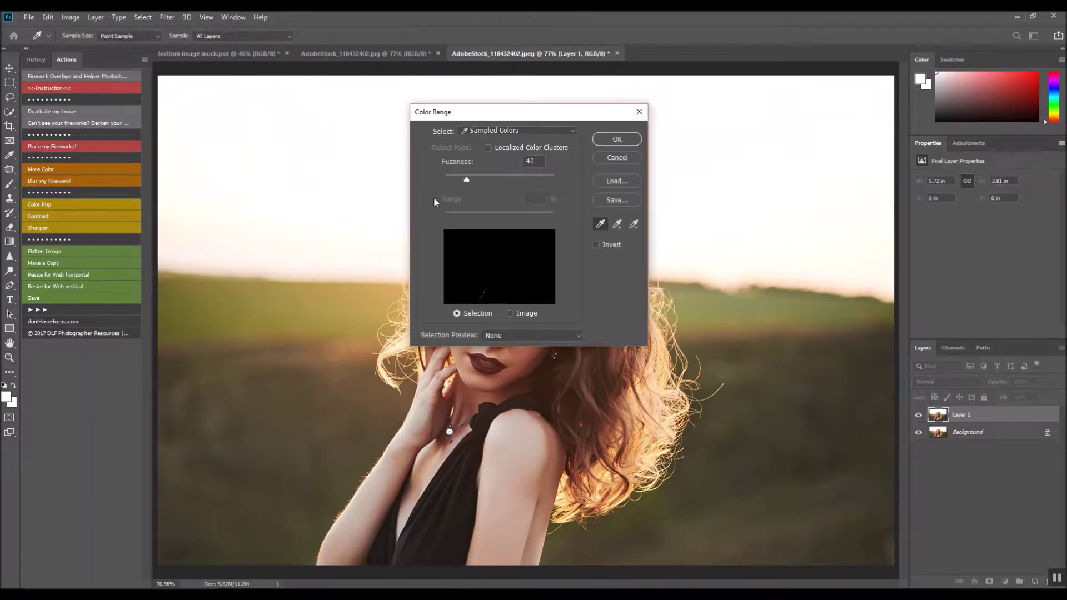
{"action": "left_click", "coordinate": [344, 130]}
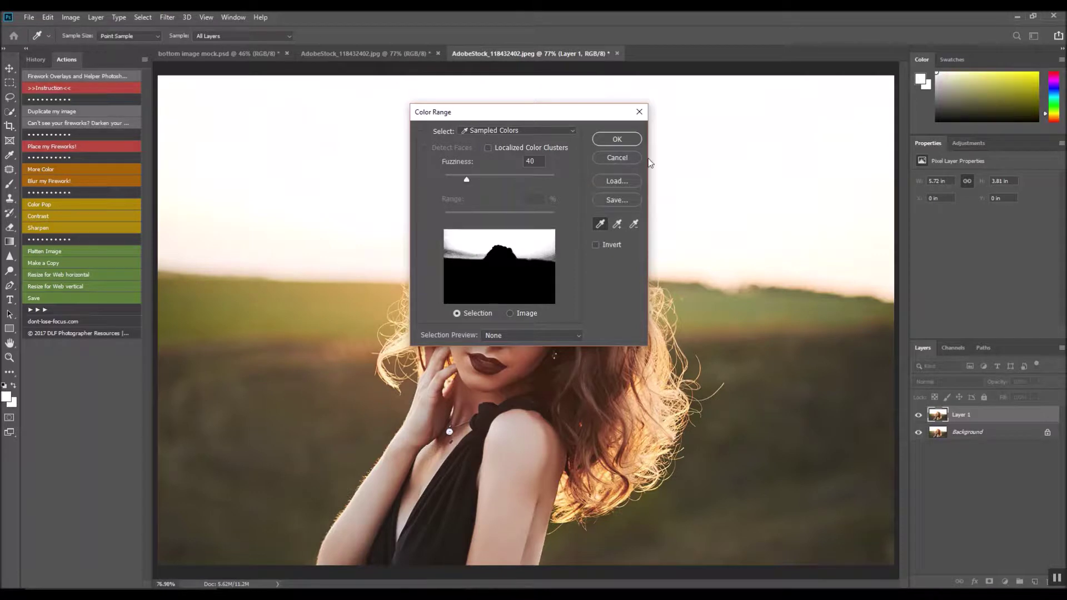
{"action": "left_click_drag", "start_coordinate": [466, 182], "coordinate": [515, 182]}
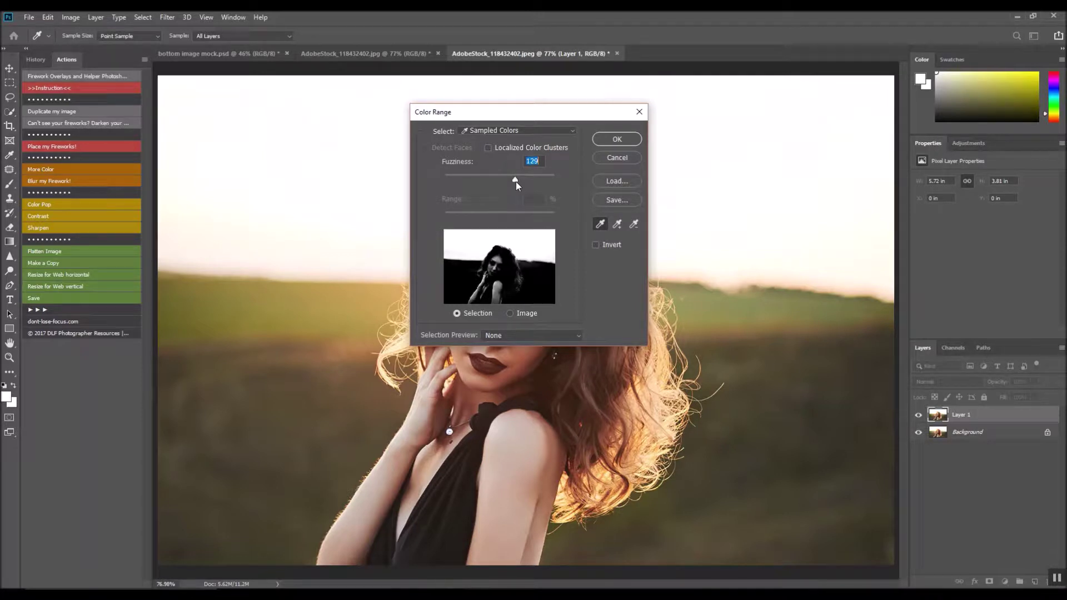
{"action": "left_click", "coordinate": [618, 140]}
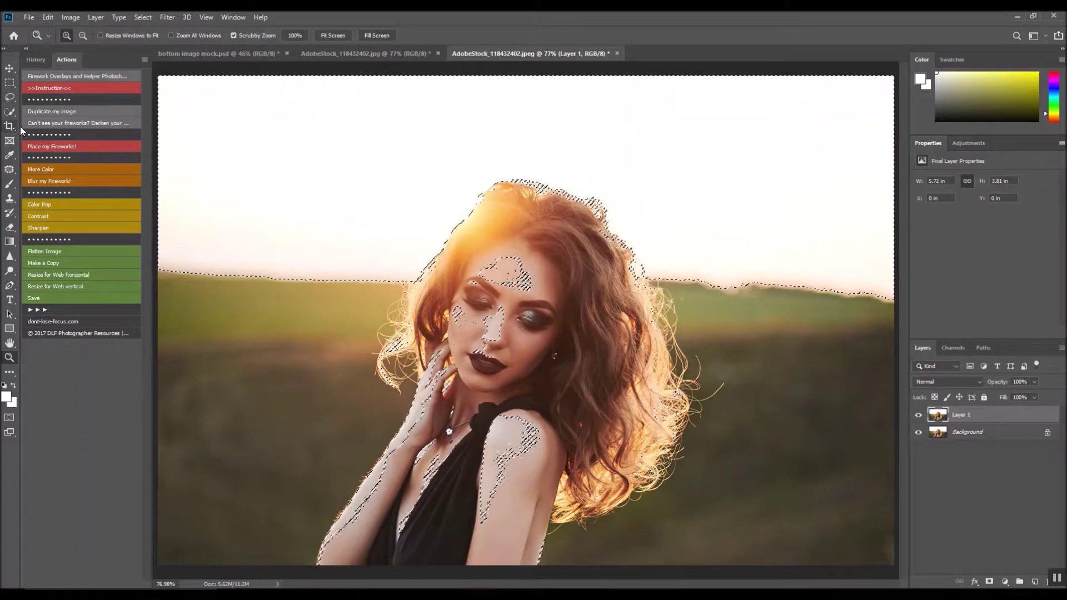
Subtract the woman's face, hand, arm and shoulder from the sky selection with the Quick Selection tool
{"action": "left_click", "coordinate": [12, 110]}
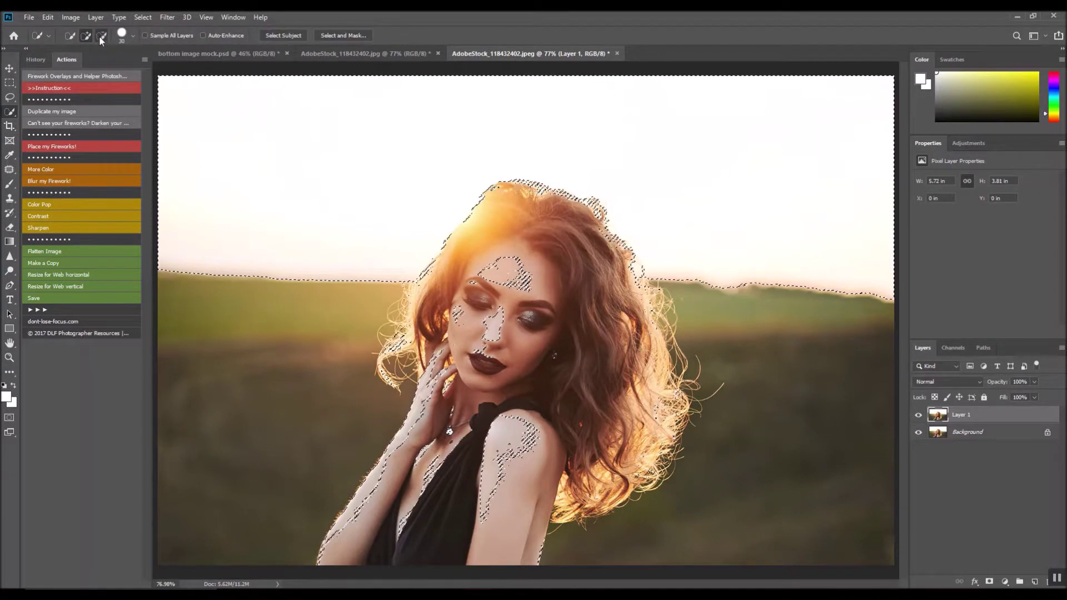
{"action": "left_click", "coordinate": [100, 36]}
{"action": "left_click", "coordinate": [512, 286]}
{"action": "mouse_move", "coordinate": [512, 286]}
{"action": "left_mouse_down"}
{"action": "mouse_move", "coordinate": [487, 318]}
{"action": "mouse_move", "coordinate": [494, 340]}
{"action": "mouse_move", "coordinate": [519, 328]}
{"action": "left_mouse_up"}
{"action": "mouse_move", "coordinate": [465, 376]}
{"action": "left_mouse_down"}
{"action": "mouse_move", "coordinate": [423, 388]}
{"action": "mouse_move", "coordinate": [396, 423]}
{"action": "mouse_move", "coordinate": [397, 342]}
{"action": "left_mouse_up"}
{"action": "mouse_move", "coordinate": [326, 549]}
{"action": "left_mouse_down"}
{"action": "mouse_move", "coordinate": [557, 512]}
{"action": "mouse_move", "coordinate": [526, 436]}
{"action": "left_mouse_up"}
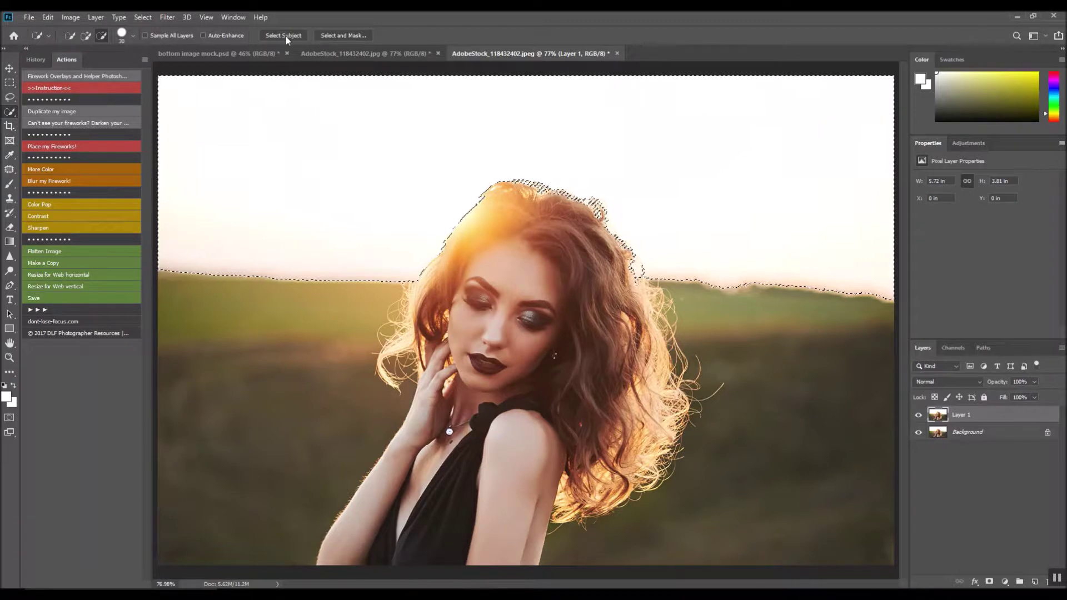
Refine the sky selection's edge along the hair in Select and Mask, and copy the selected sky to a new layer
{"action": "left_click", "coordinate": [335, 35]}
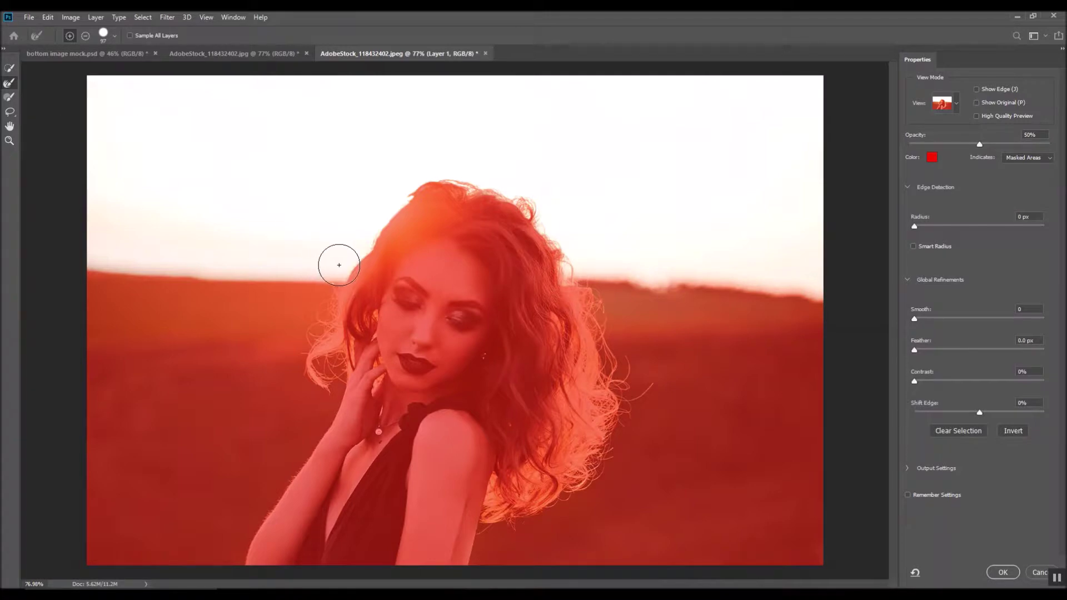
{"action": "mouse_move", "coordinate": [336, 262]}
{"action": "left_mouse_down"}
{"action": "mouse_move", "coordinate": [383, 202]}
{"action": "mouse_move", "coordinate": [423, 175]}
{"action": "mouse_move", "coordinate": [456, 173]}
{"action": "mouse_move", "coordinate": [534, 191]}
{"action": "mouse_move", "coordinate": [584, 267]}
{"action": "left_mouse_up"}
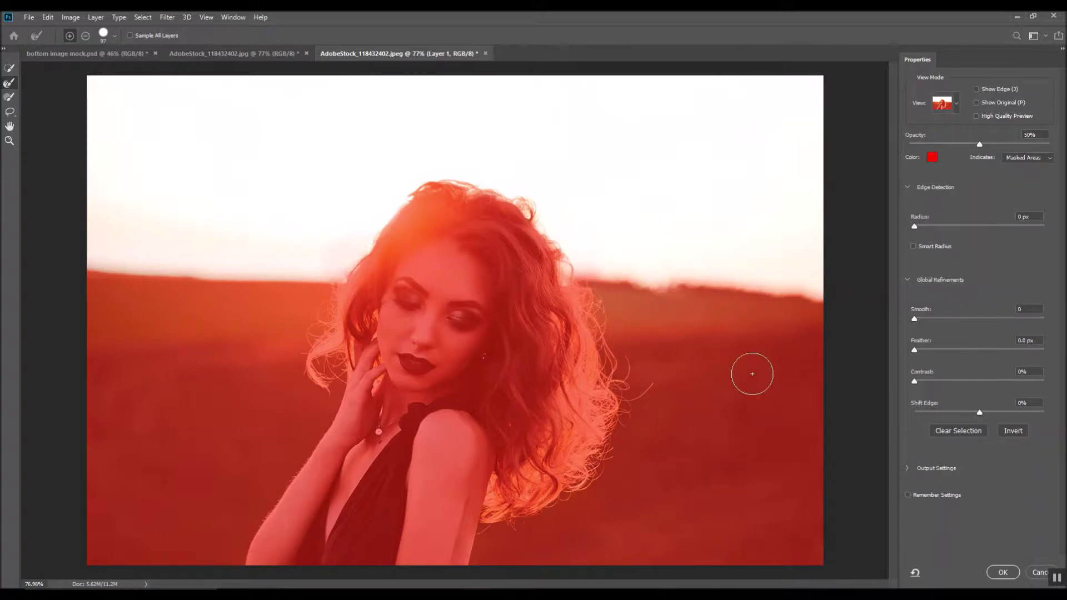
{"action": "left_click", "coordinate": [1003, 573]}
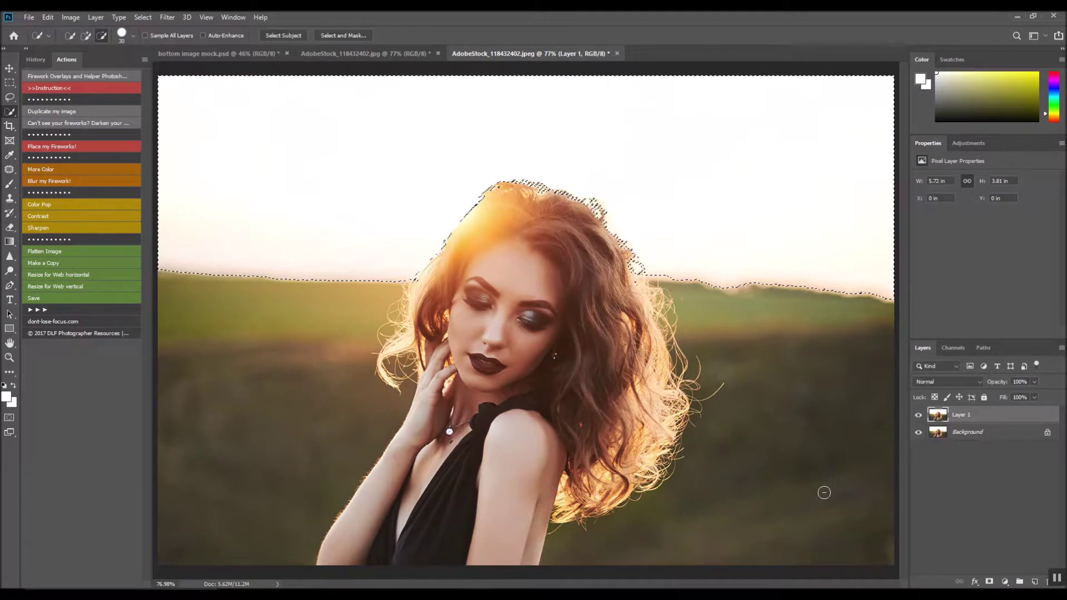
{"action": "key", "text": "ctrl+j"}
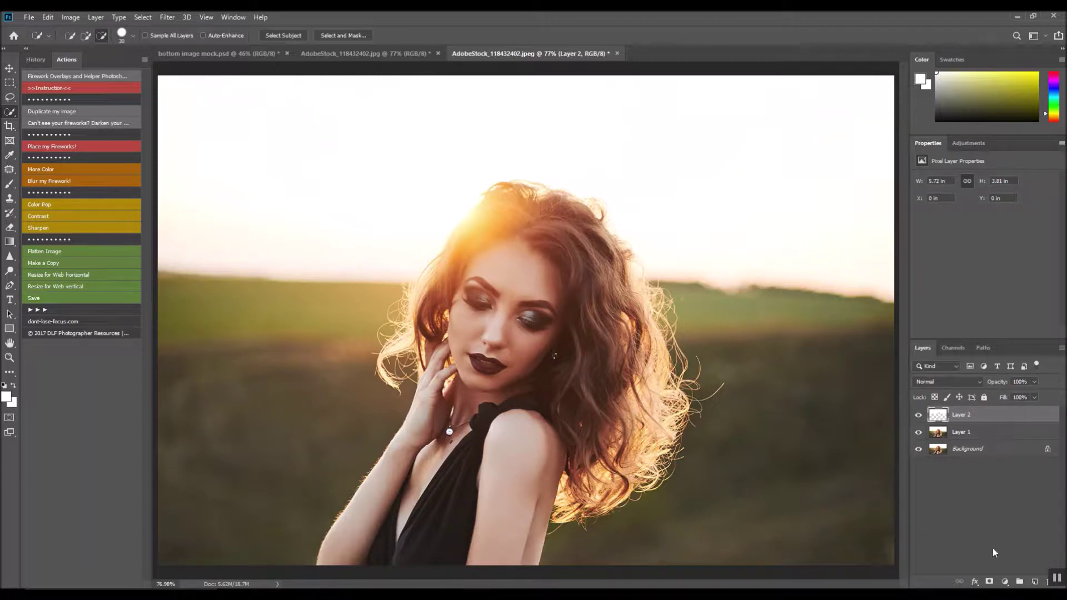
Add a gradient fill layer above the sky layer using the Violet, Orange preset, reversed so violet is at the top
{"action": "left_click", "coordinate": [96, 17]}
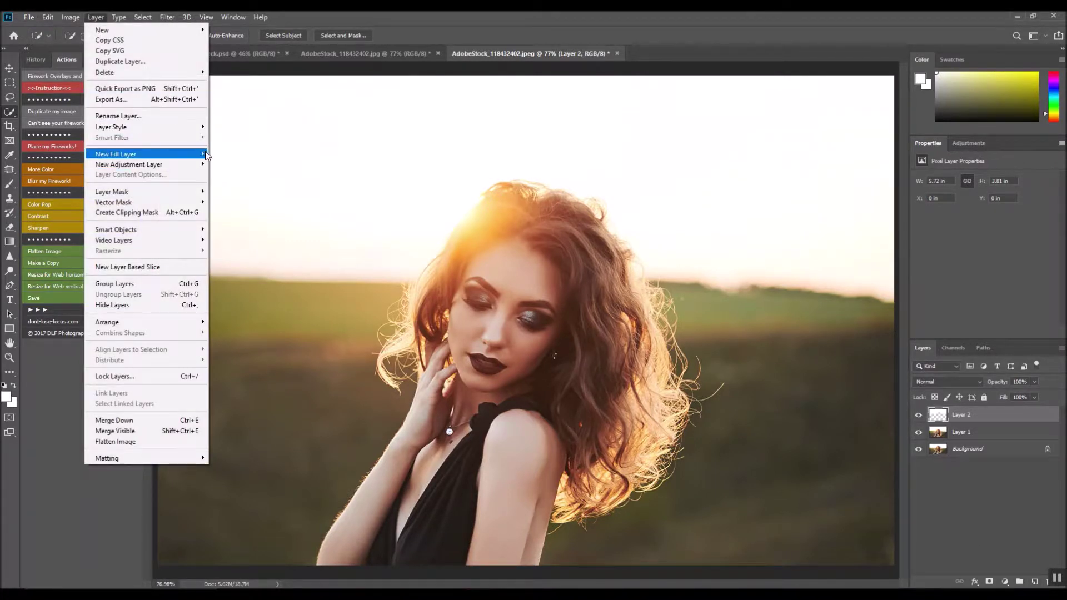
{"action": "mouse_move", "coordinate": [183, 154]}
{"action": "left_click", "coordinate": [249, 165]}
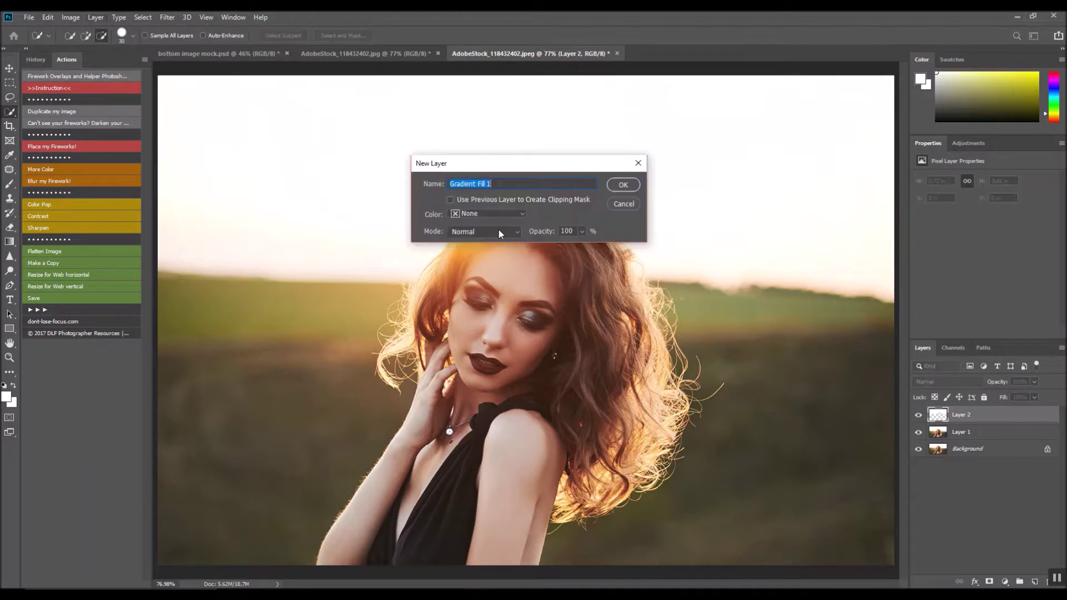
{"action": "left_click", "coordinate": [623, 185]}
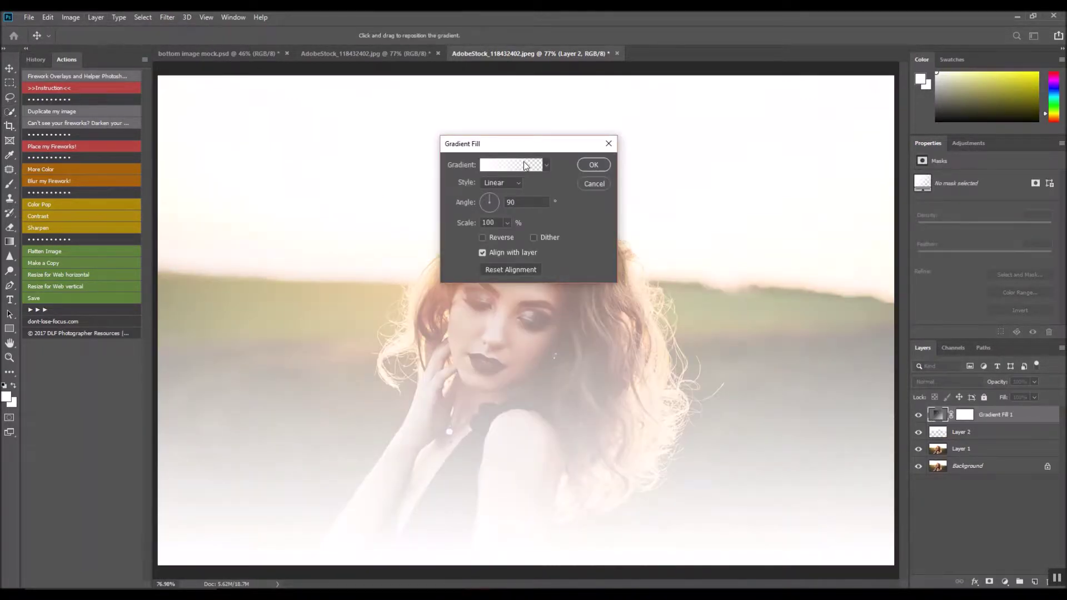
{"action": "left_click", "coordinate": [525, 165]}
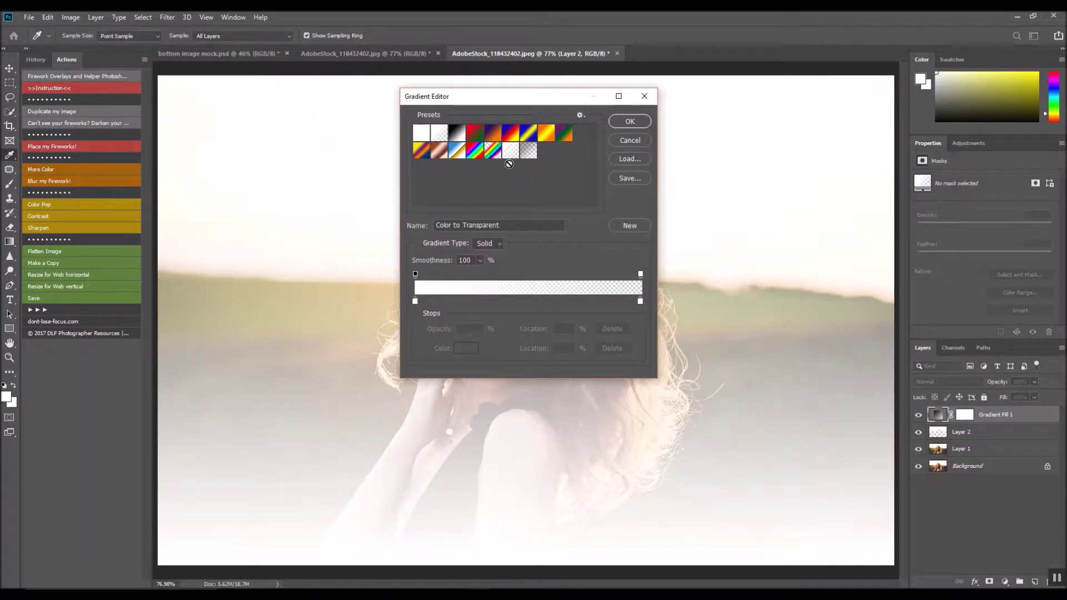
{"action": "left_click", "coordinate": [487, 133]}
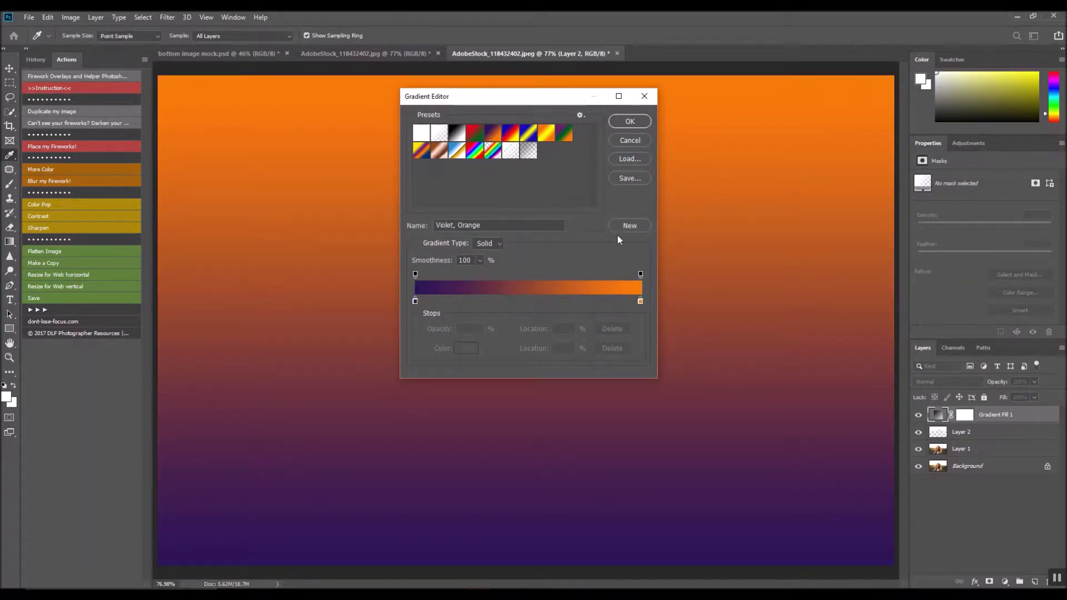
{"action": "left_click", "coordinate": [629, 121]}
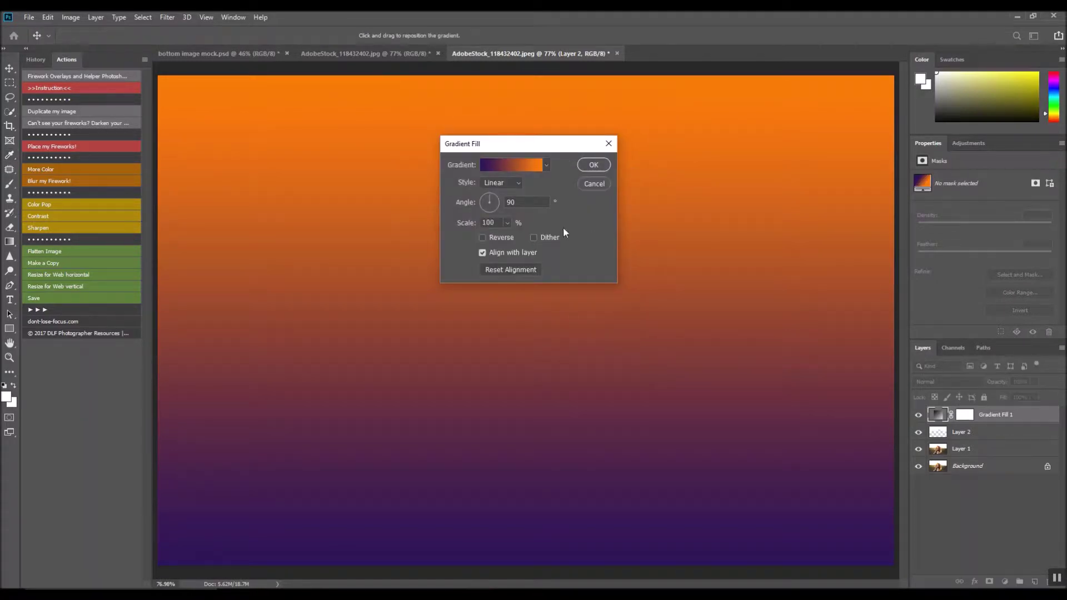
{"action": "left_click", "coordinate": [482, 239]}
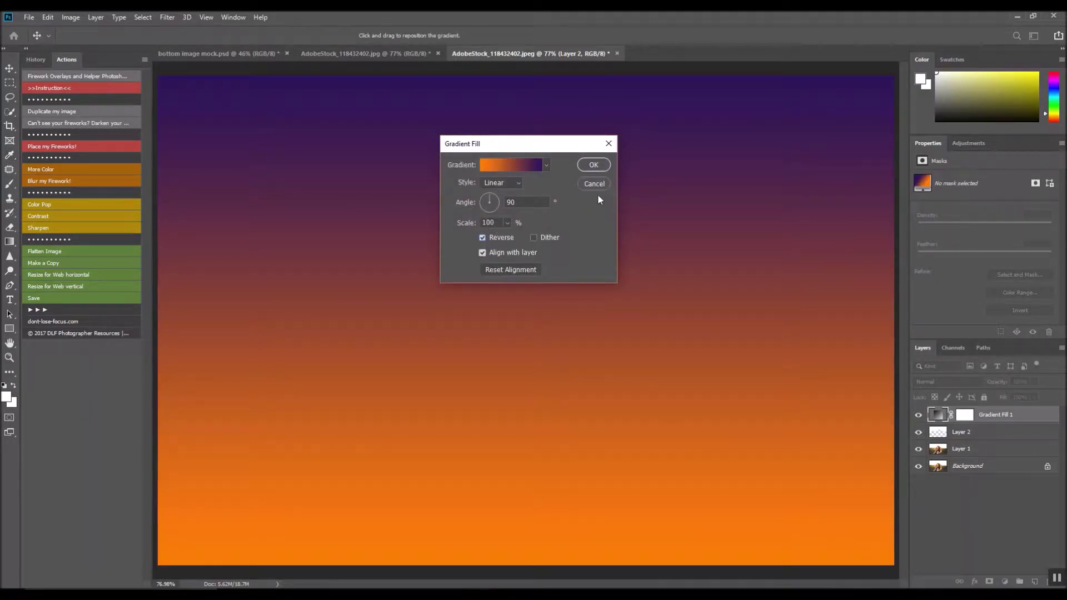
{"action": "left_click", "coordinate": [600, 166]}
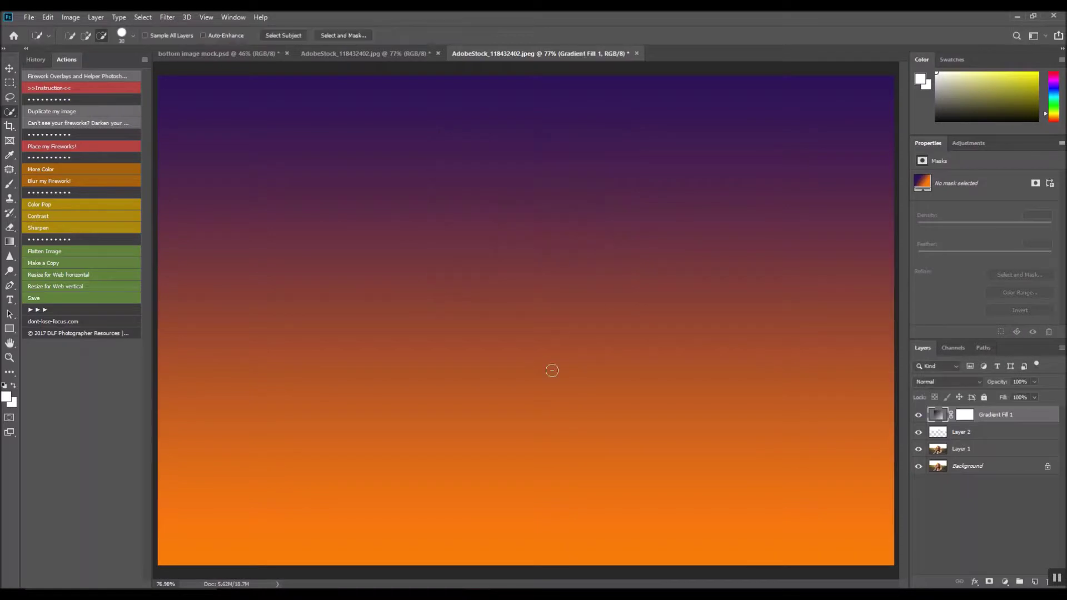
Clip the gradient fill layer to the copied sky layer so it colours only the sky
{"action": "left_click", "coordinate": [10, 68]}
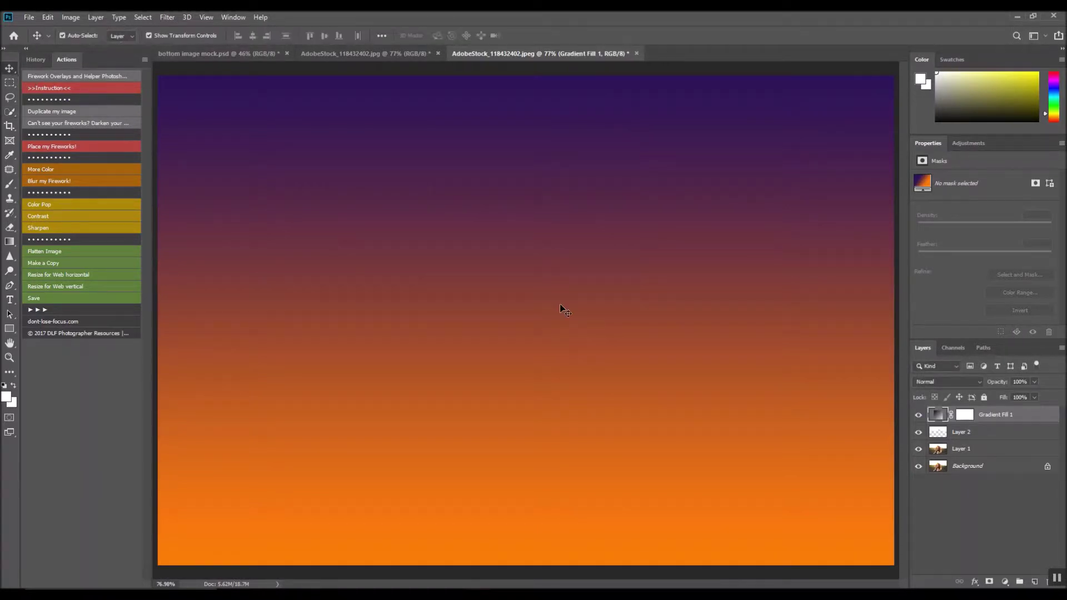
{"action": "left_click_drag", "start_coordinate": [619, 394], "coordinate": [619, 255]}
{"action": "right_click", "coordinate": [1013, 421]}
{"action": "left_click", "coordinate": [920, 312]}
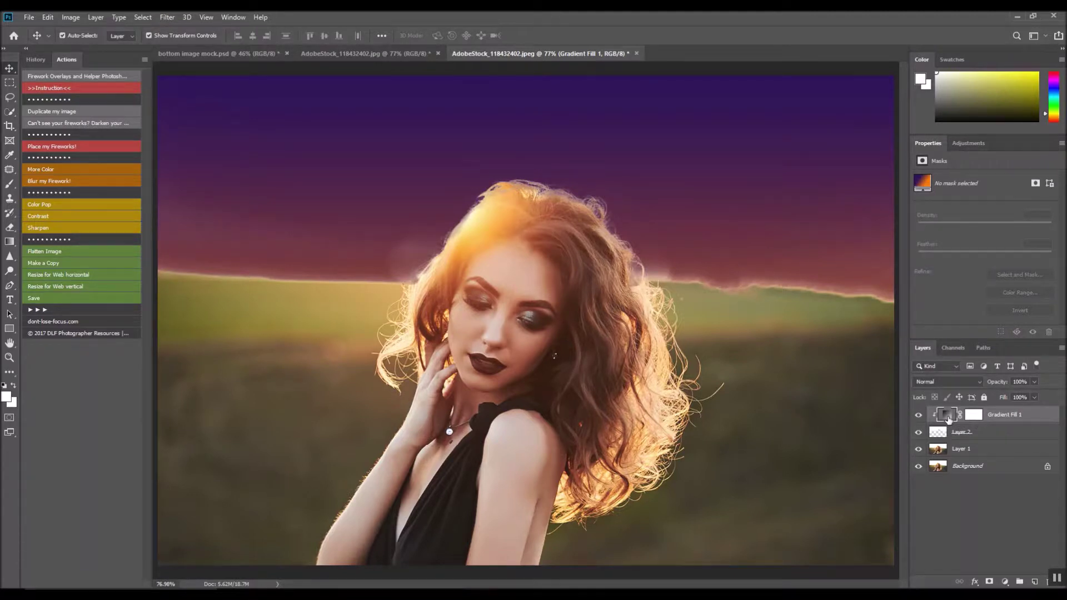
Rasterize the clipped gradient fill layer so it can be repositioned
{"action": "right_click", "coordinate": [948, 418]}
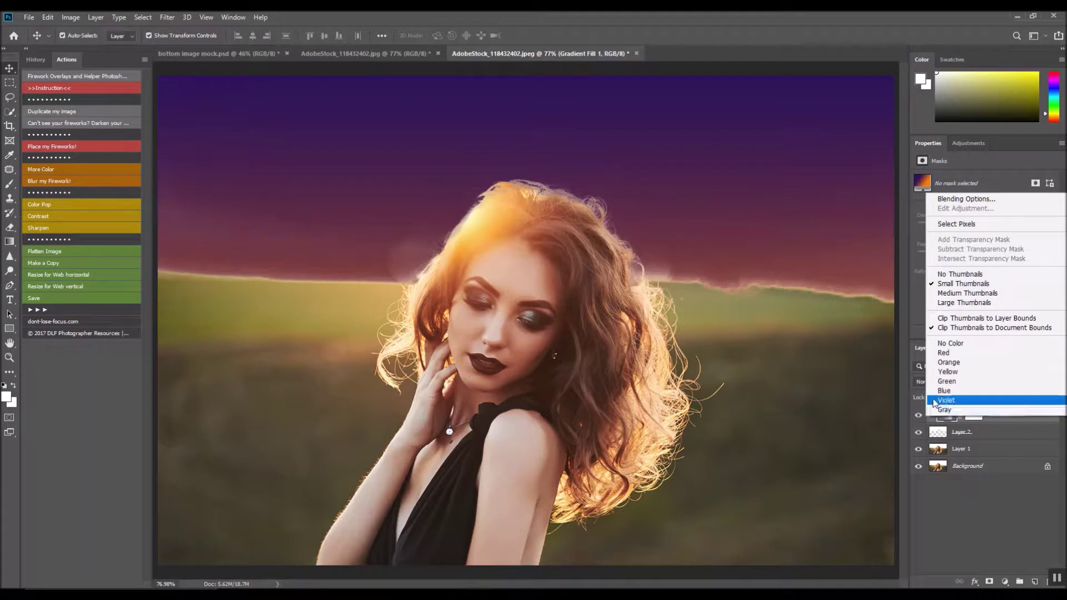
{"action": "left_click", "coordinate": [1037, 425]}
{"action": "right_click", "coordinate": [1037, 418]}
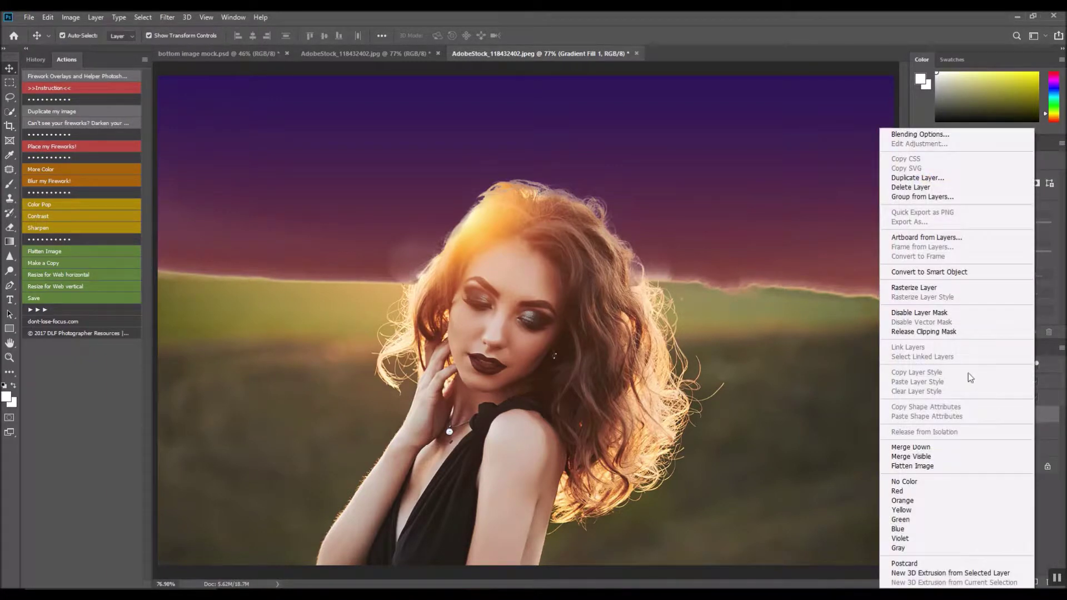
{"action": "left_click", "coordinate": [934, 288]}
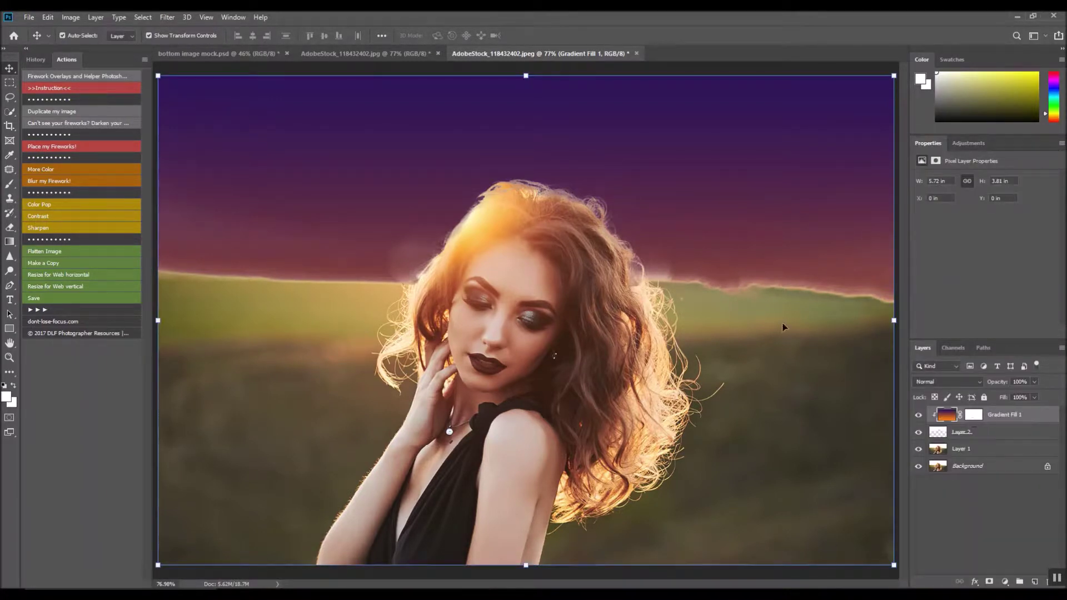
Select the rasterized gradient layer and move it up about 0.79 in to bring more orange into the sky
{"action": "left_click_drag", "start_coordinate": [524, 234], "coordinate": [524, 210]}
{"action": "key", "text": "ctrl+z"}
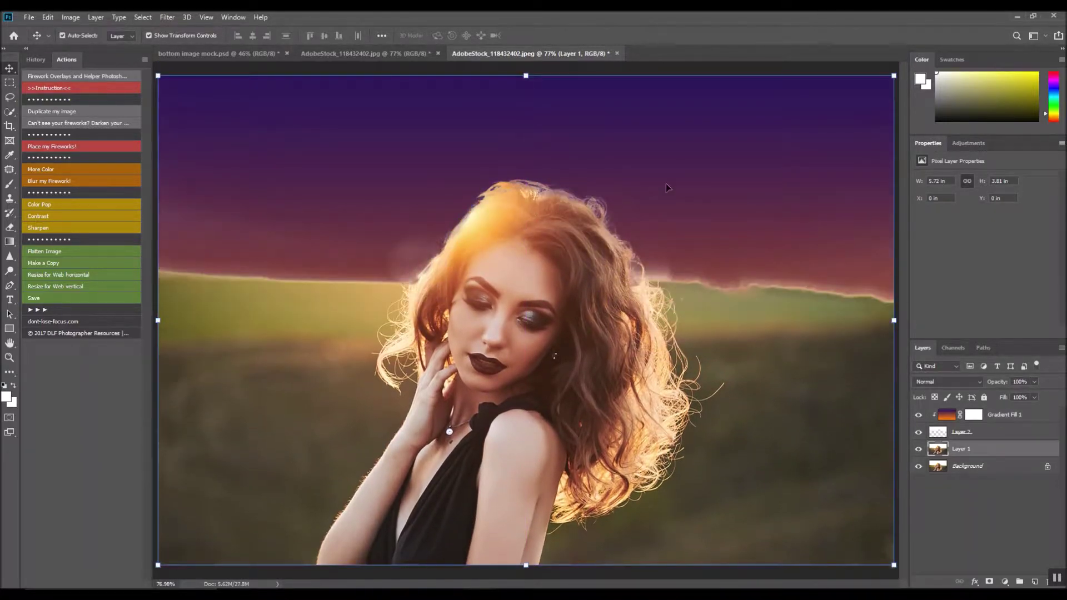
{"action": "left_click", "coordinate": [941, 416]}
{"action": "left_click_drag", "start_coordinate": [510, 167], "coordinate": [503, 71]}
{"action": "mouse_move", "coordinate": [637, 194]}
{"action": "left_mouse_down"}
{"action": "mouse_move", "coordinate": [648, 183]}
{"action": "mouse_move", "coordinate": [626, 193]}
{"action": "left_mouse_up"}
Compare the new gradient sky with the sky in the finished fireworks photo
{"action": "left_click", "coordinate": [346, 53]}
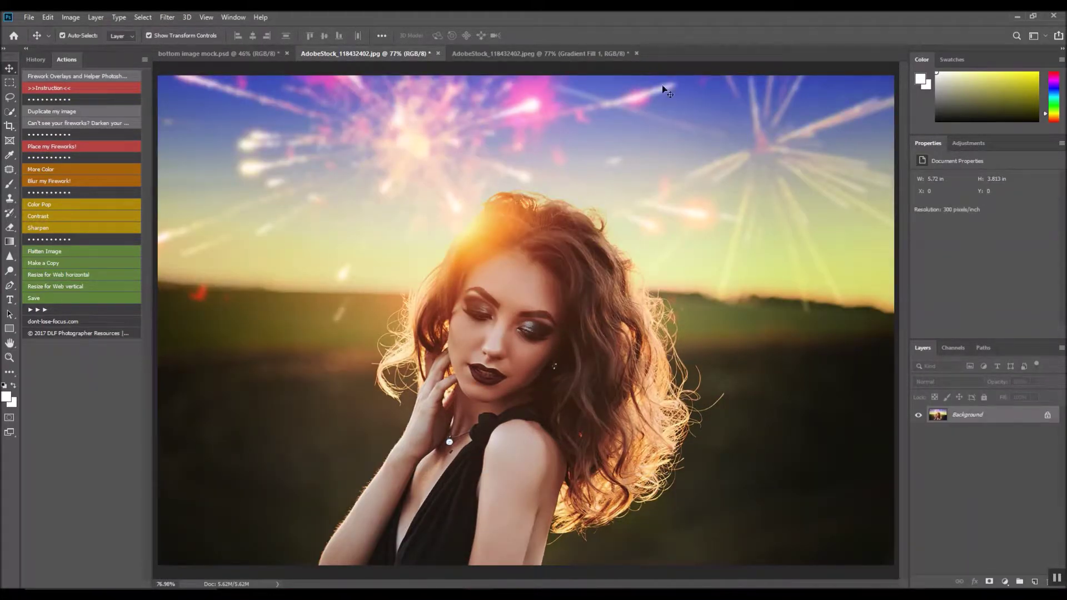
{"action": "left_click", "coordinate": [574, 53]}
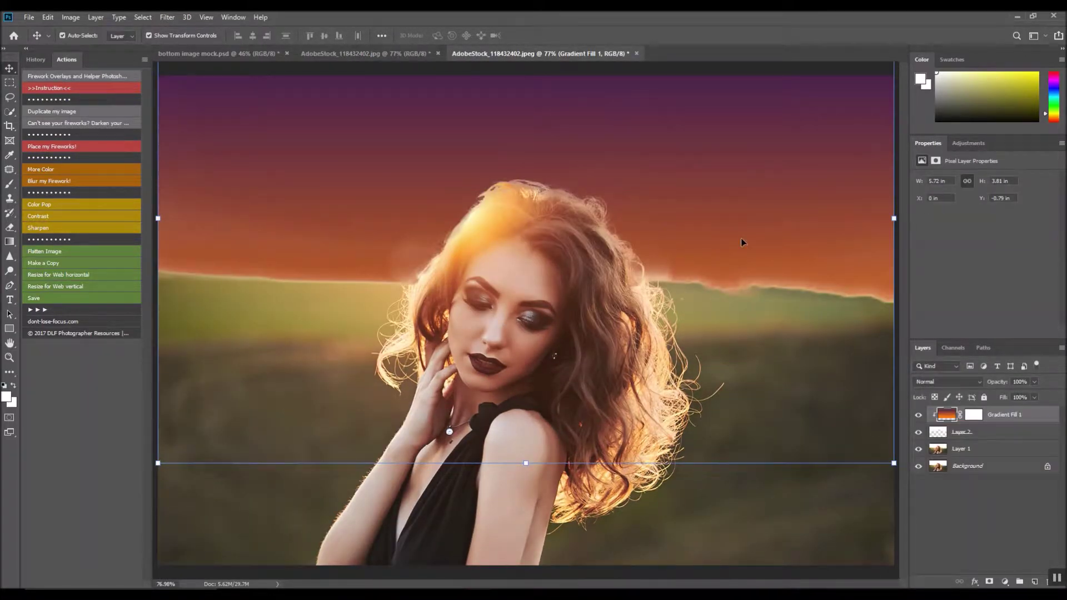
Lower the gradient layer slightly to a Y position of -0.72 in and ready the Brush tool on its layer mask
{"action": "left_click_drag", "start_coordinate": [626, 118], "coordinate": [629, 127]}
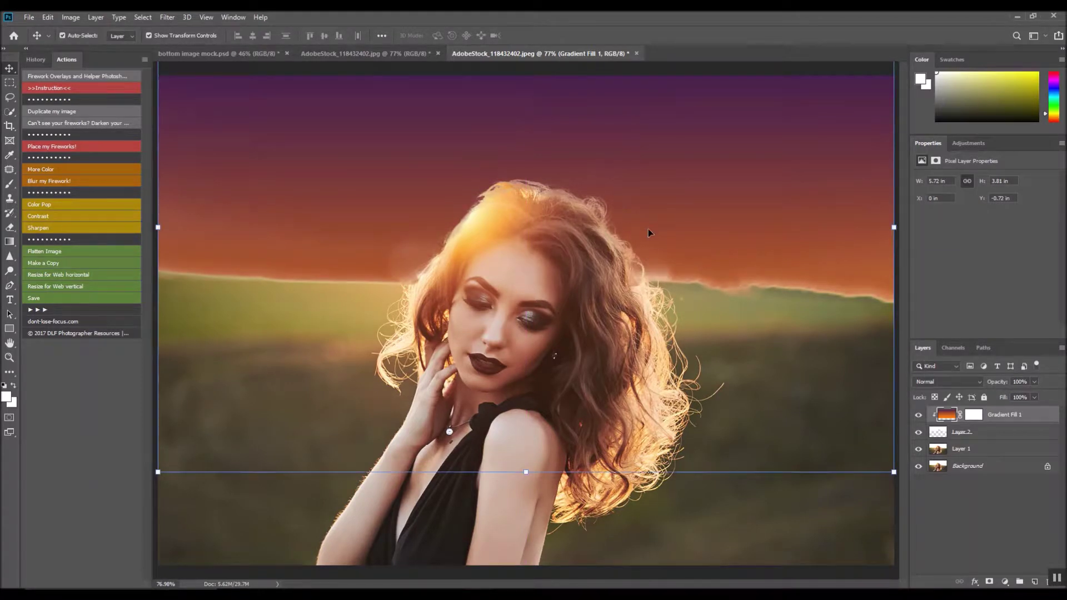
{"action": "left_click", "coordinate": [974, 418]}
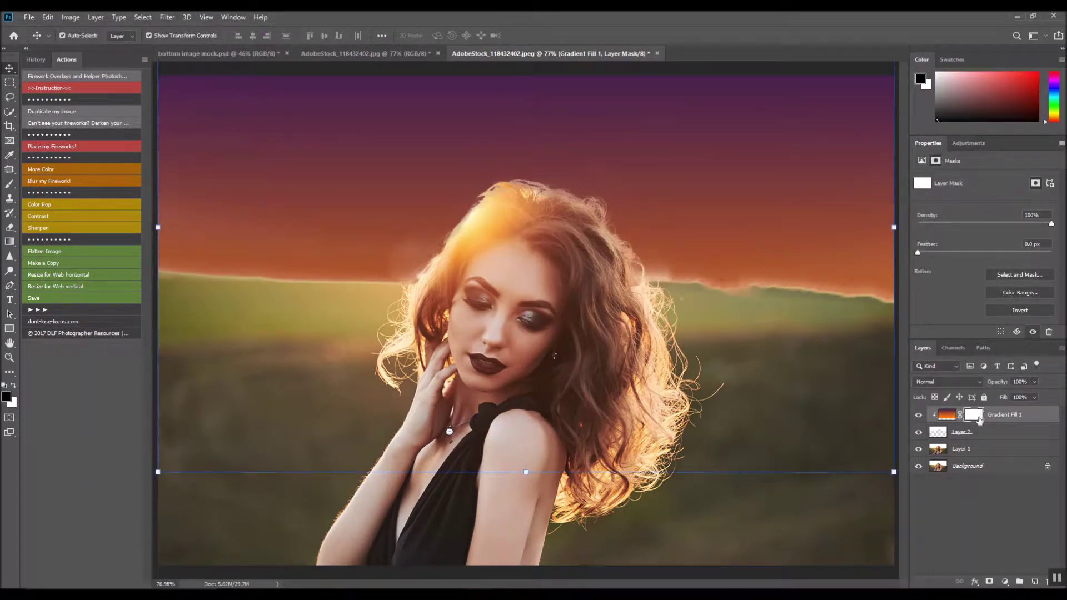
{"action": "left_click", "coordinate": [17, 190]}
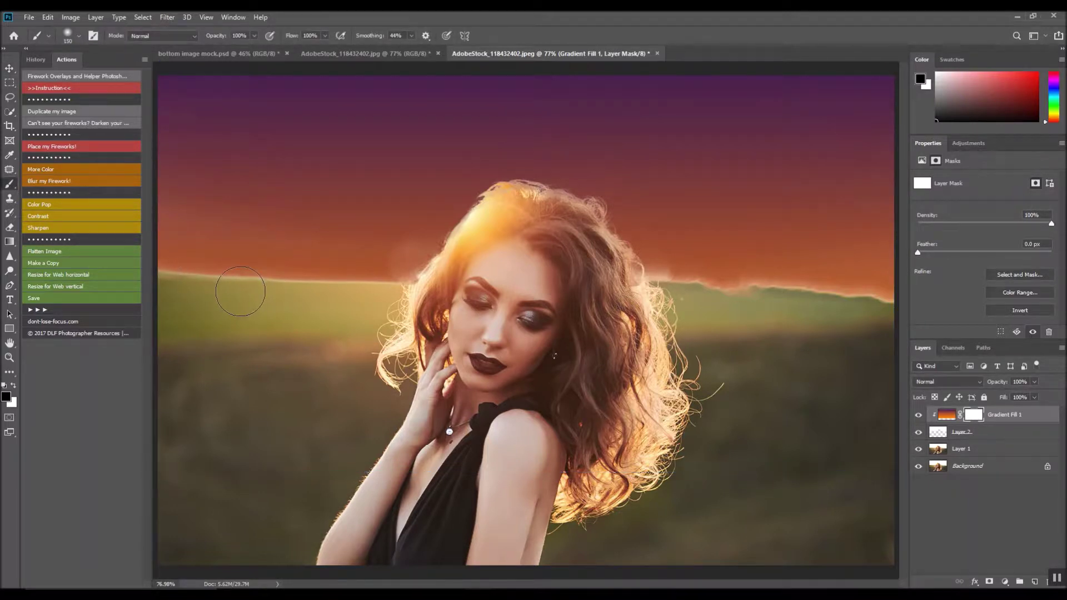
Set the gradient layer's blend mode to Hard Light and its opacity to 75%
{"action": "left_click", "coordinate": [975, 381]}
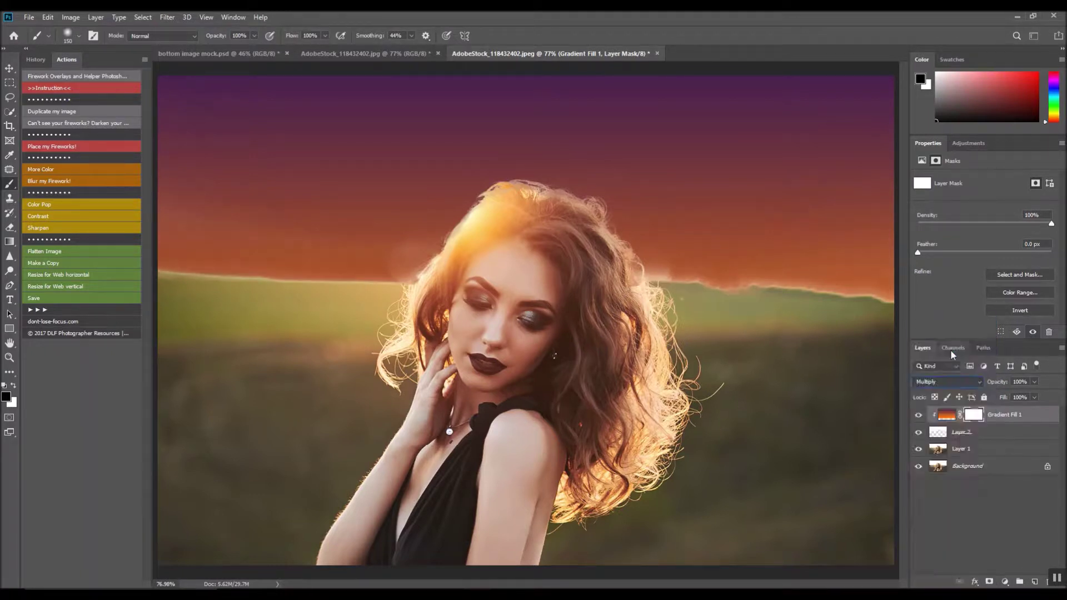
{"action": "left_click", "coordinate": [948, 382]}
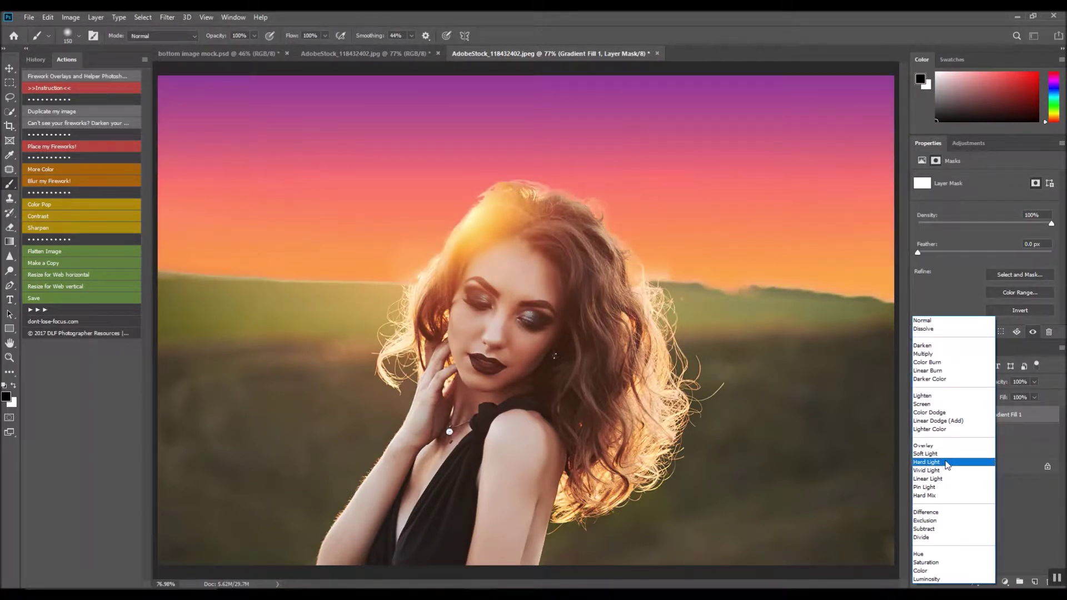
{"action": "left_click", "coordinate": [950, 469]}
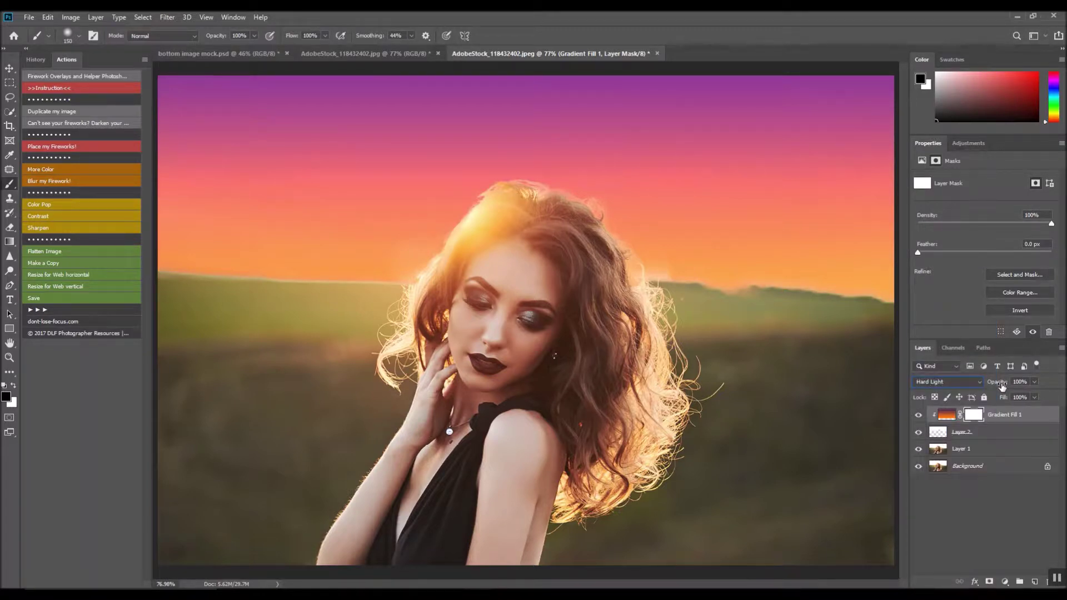
{"action": "left_click_drag", "start_coordinate": [1003, 387], "coordinate": [988, 386]}
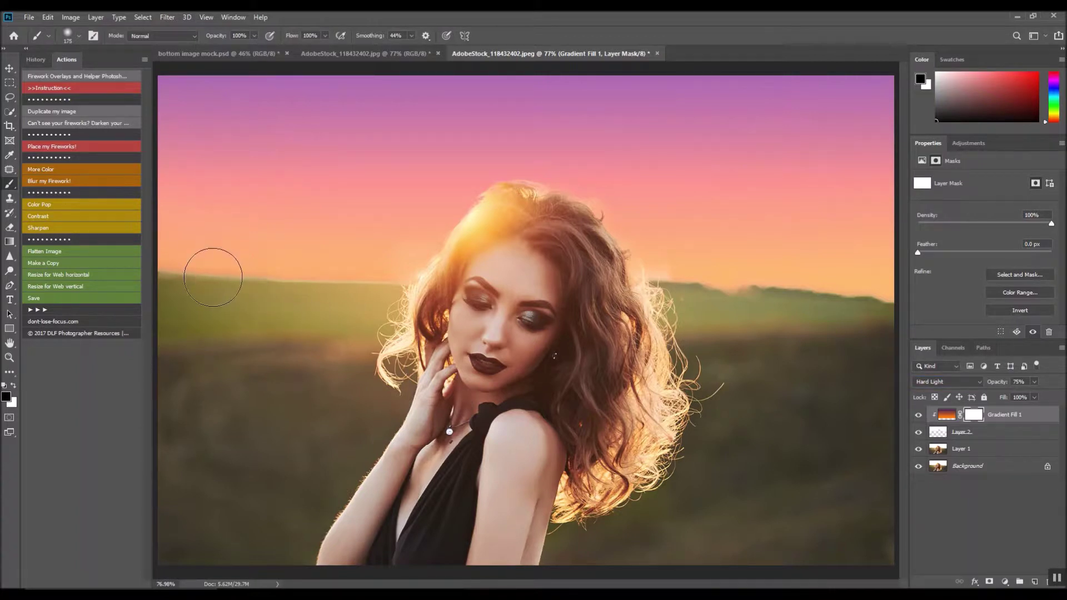
Paint the gradient layer's mask with a large soft black brush at 20% opacity to fade the color along the horizon
{"action": "key", "text": "bracketright"}
{"action": "key", "text": "bracketright"}
{"action": "key", "text": "bracketright"}
{"action": "key", "text": "bracketright"}
{"action": "key", "text": "bracketright"}
{"action": "key", "text": "bracketright"}
{"action": "key", "text": "bracketright"}
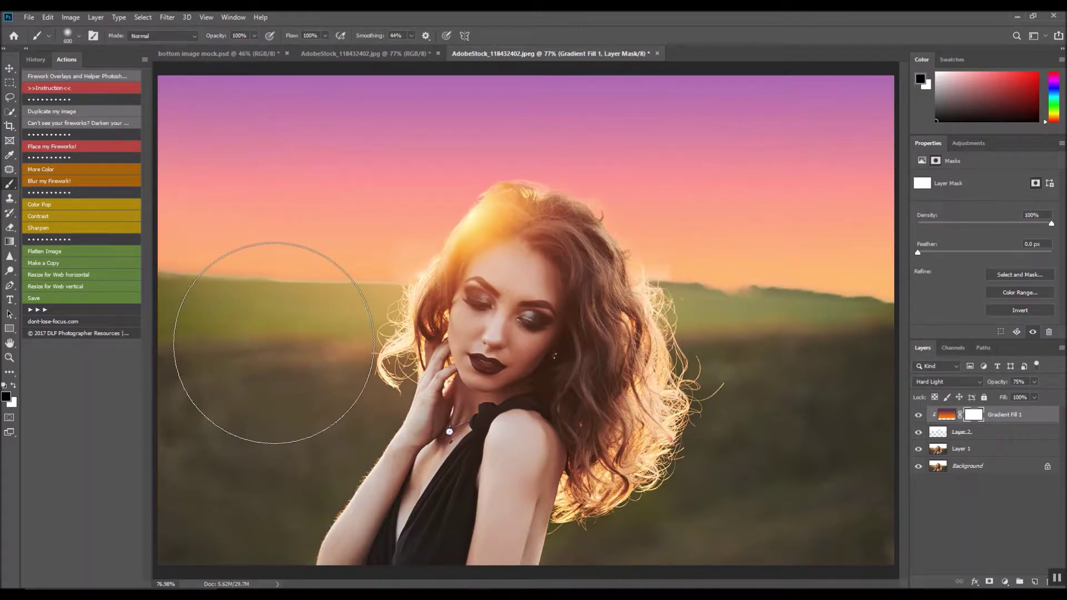
{"action": "key", "text": "2"}
{"action": "key", "text": "bracketleft"}
{"action": "key", "text": "bracketleft"}
{"action": "key", "text": "bracketleft"}
{"action": "key", "text": "bracketleft"}
{"action": "key", "text": "bracketleft"}
{"action": "key", "text": "bracketleft"}
{"action": "key", "text": "bracketleft"}
{"action": "key", "text": "bracketleft"}
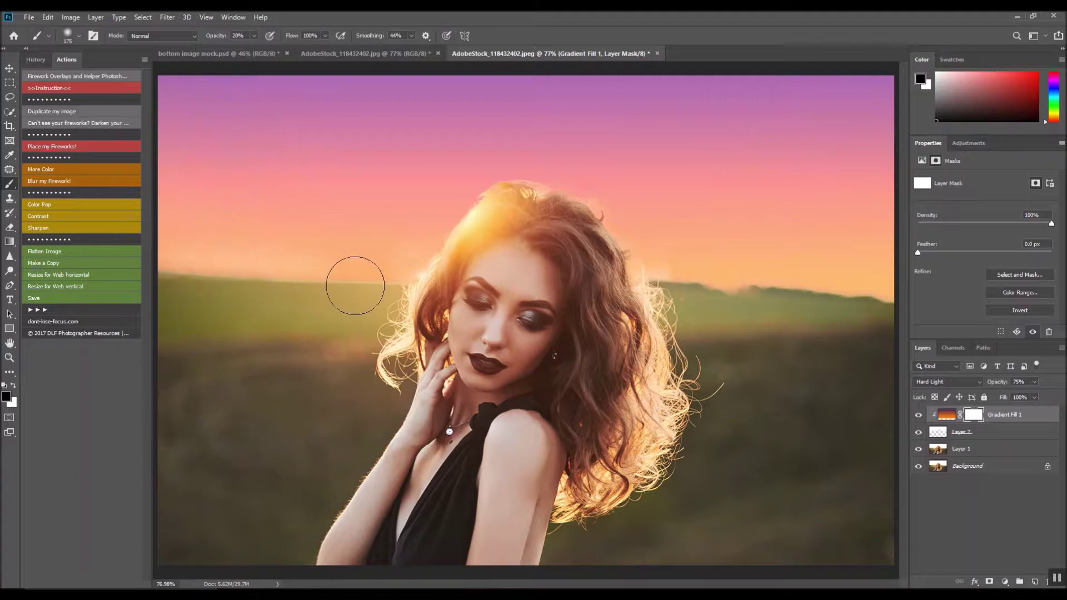
{"action": "key", "text": "bracketright"}
{"action": "key", "text": "bracketright"}
{"action": "key", "text": "bracketright"}
{"action": "mouse_move", "coordinate": [450, 274]}
{"action": "left_mouse_down"}
{"action": "mouse_move", "coordinate": [398, 331]}
{"action": "mouse_move", "coordinate": [433, 303]}
{"action": "left_mouse_up"}
{"action": "key", "text": "bracketright"}
{"action": "key", "text": "bracketright"}
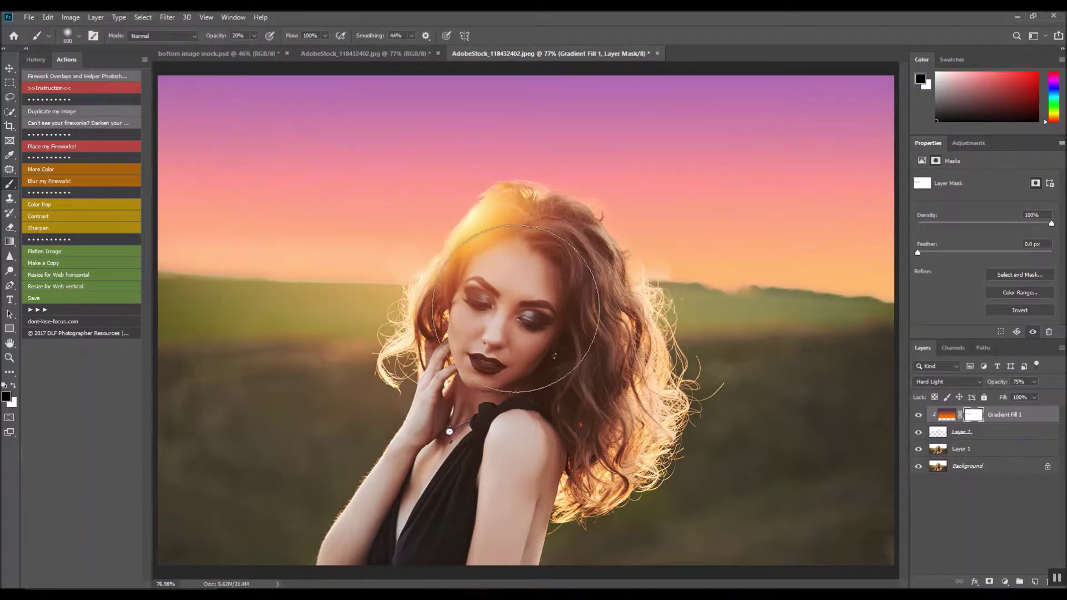
{"action": "key", "text": "bracketright"}
{"action": "key", "text": "bracketright"}
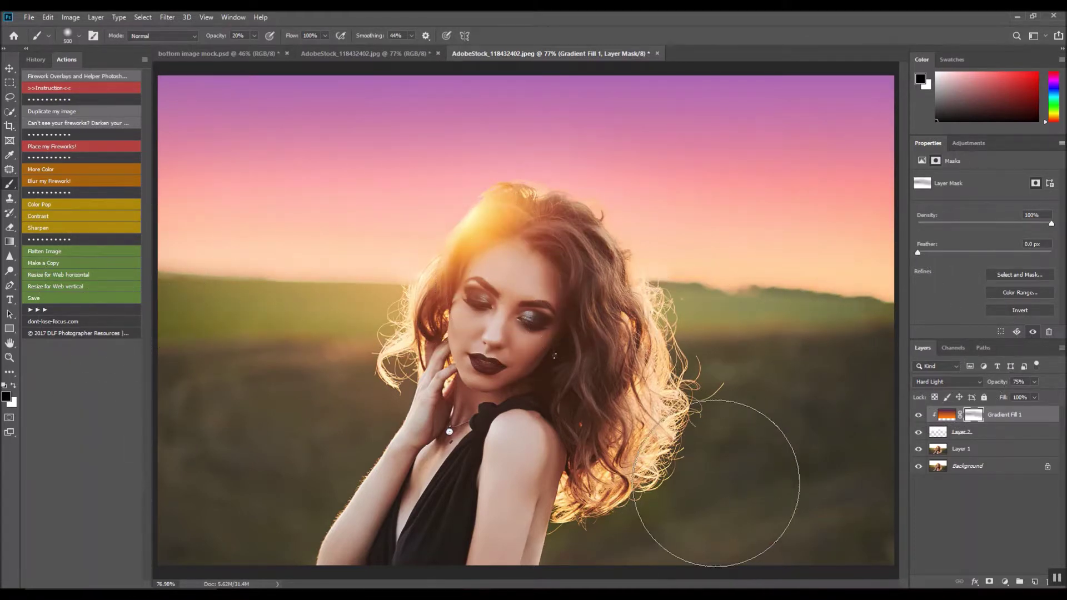
{"action": "key", "text": "ctrl+minus"}
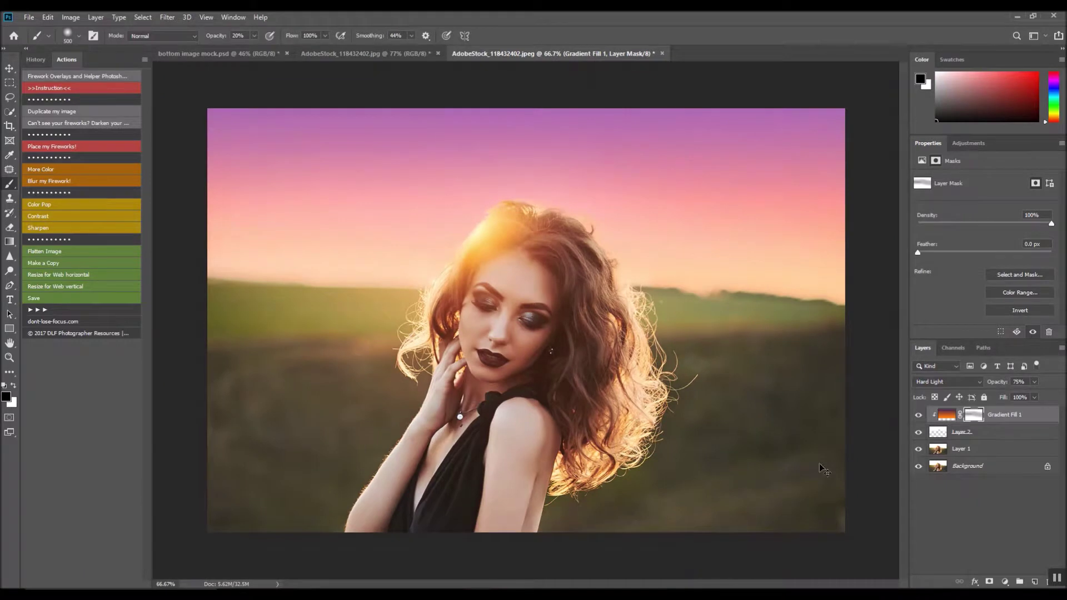
{"action": "key", "text": "ctrl+minus"}
{"action": "key", "text": "ctrl+plus"}
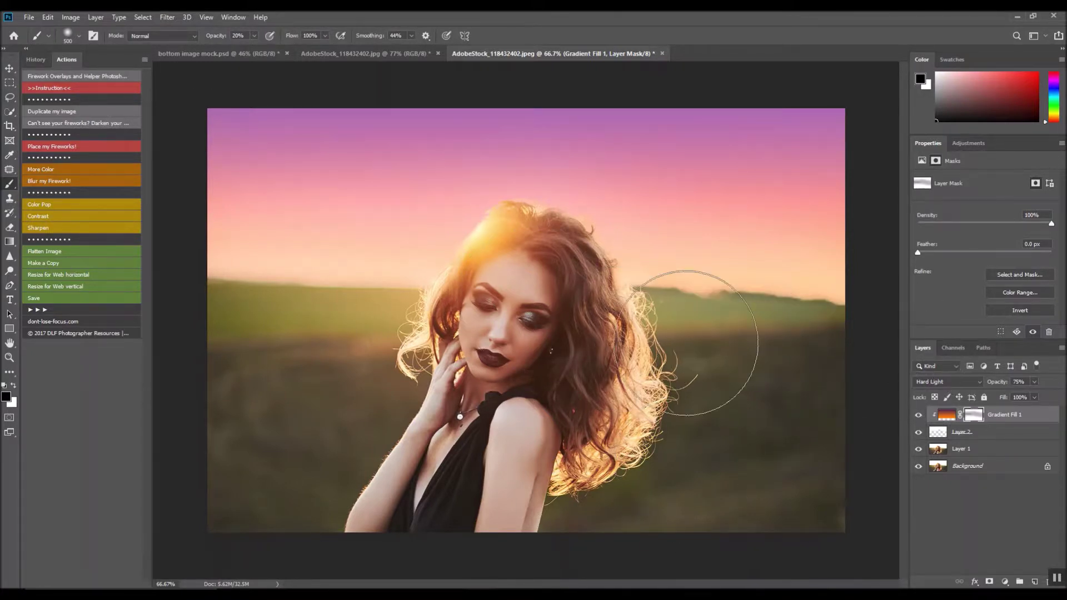
{"action": "key", "text": "bracketleft"}
{"action": "key", "text": "bracketleft"}
{"action": "key", "text": "bracketleft"}
{"action": "key", "text": "bracketleft"}
{"action": "key", "text": "bracketleft"}
{"action": "key", "text": "bracketleft"}
{"action": "key", "text": "bracketleft"}
{"action": "key", "text": "bracketleft"}
{"action": "key", "text": "bracketleft"}
{"action": "key", "text": "bracketleft"}
{"action": "key", "text": "bracketleft"}
{"action": "key", "text": "bracketleft"}
{"action": "key", "text": "bracketleft"}
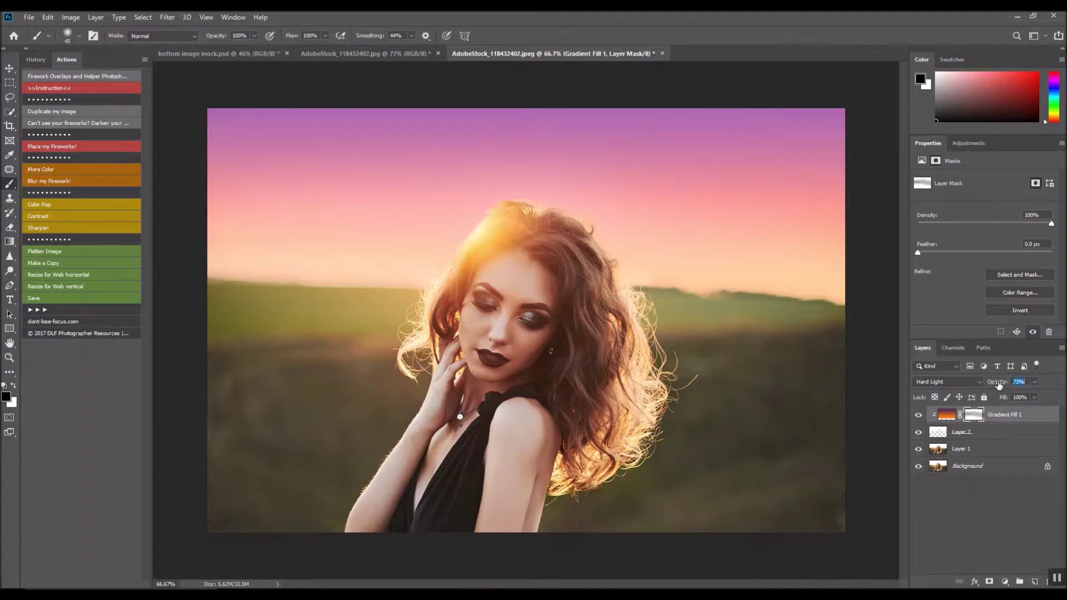
Lower the gradient layer's opacity to about 60% to soften the sky colors
{"action": "left_click_drag", "start_coordinate": [999, 383], "coordinate": [997, 385]}
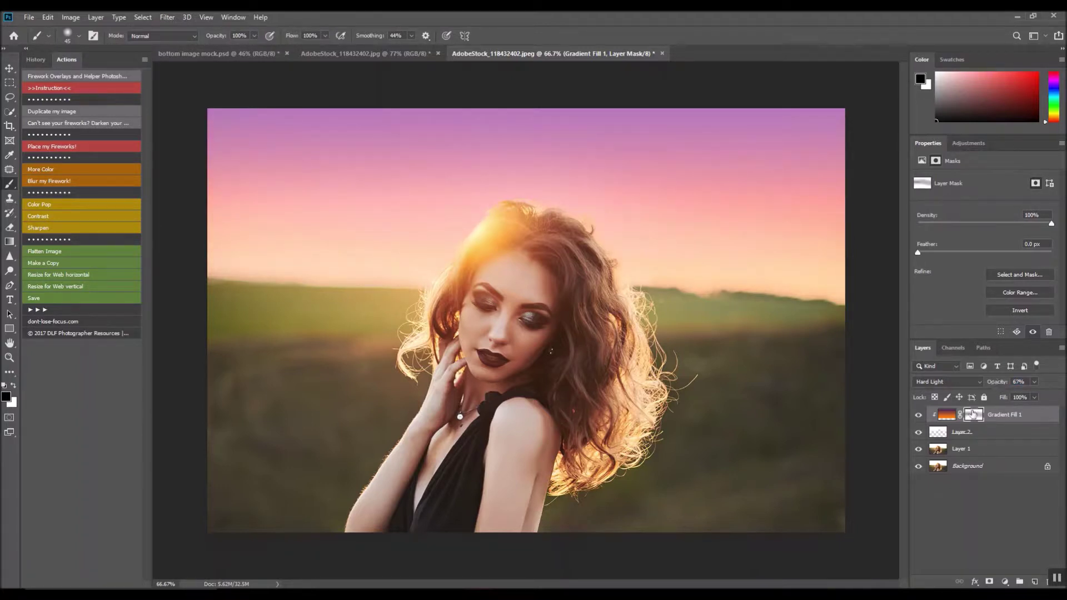
{"action": "left_click", "coordinate": [948, 416]}
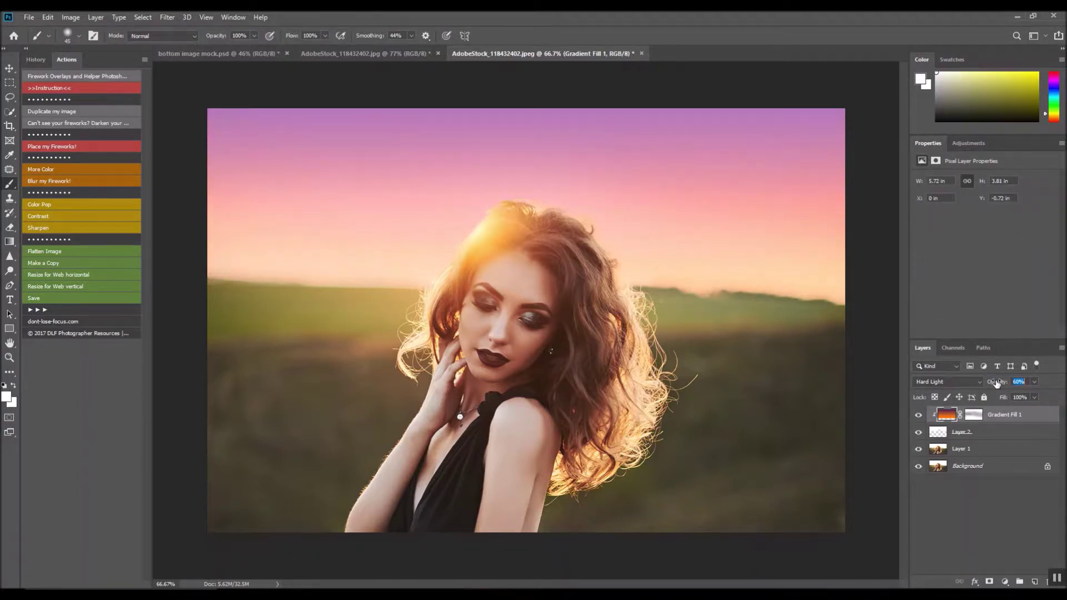
{"action": "left_click_drag", "start_coordinate": [998, 384], "coordinate": [1000, 384]}
Try the "Can't see your fireworks?" darkening action, and flatten the image without the layer it adds
{"action": "left_click", "coordinate": [99, 123]}
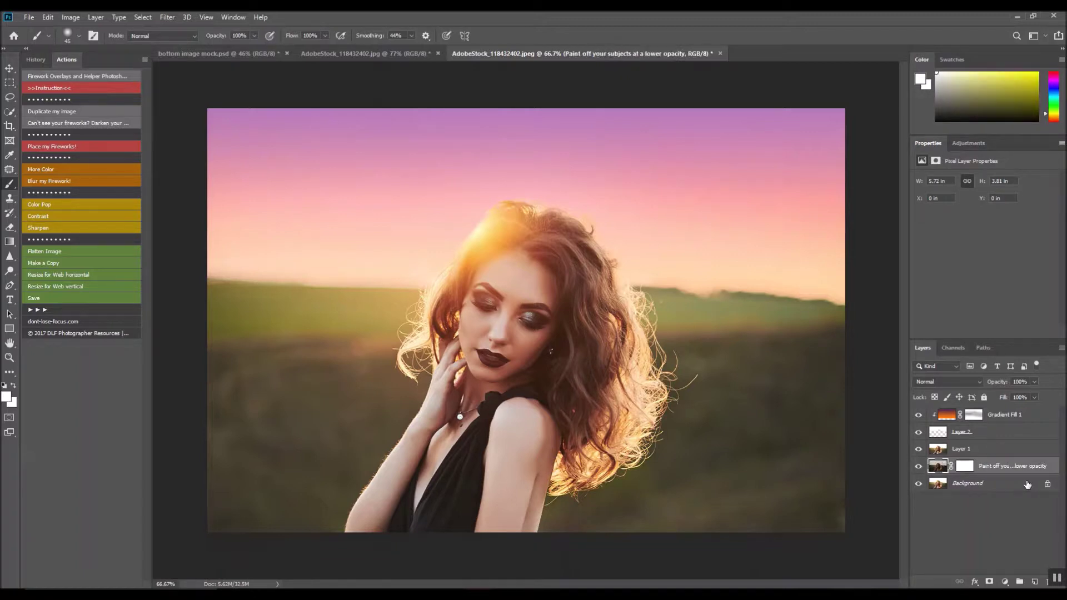
{"action": "left_click", "coordinate": [919, 466]}
{"action": "right_click", "coordinate": [988, 485]}
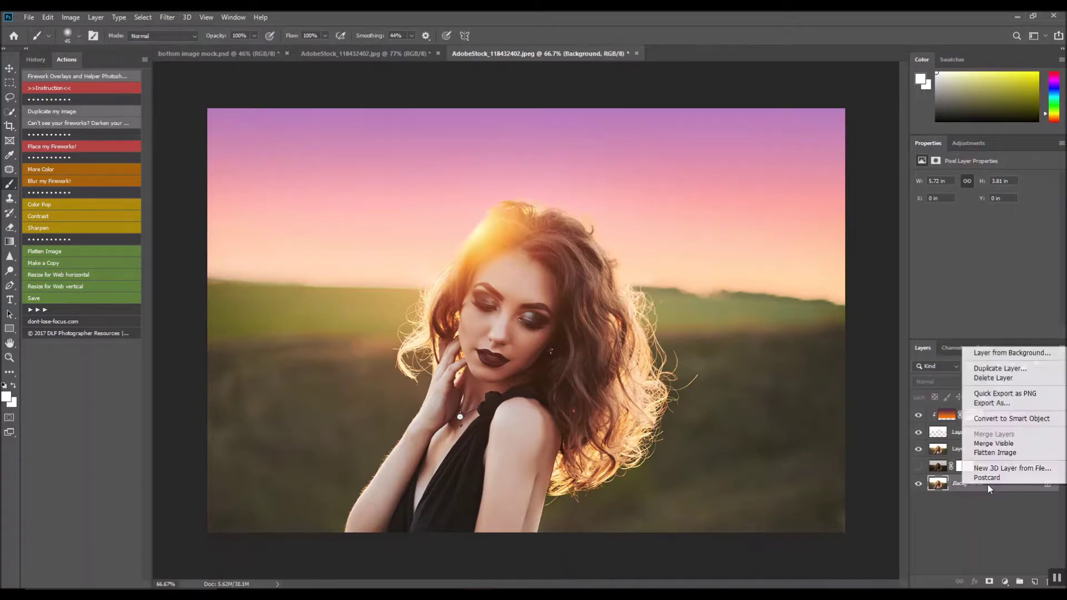
{"action": "left_click", "coordinate": [1000, 452]}
{"action": "left_click", "coordinate": [488, 229]}
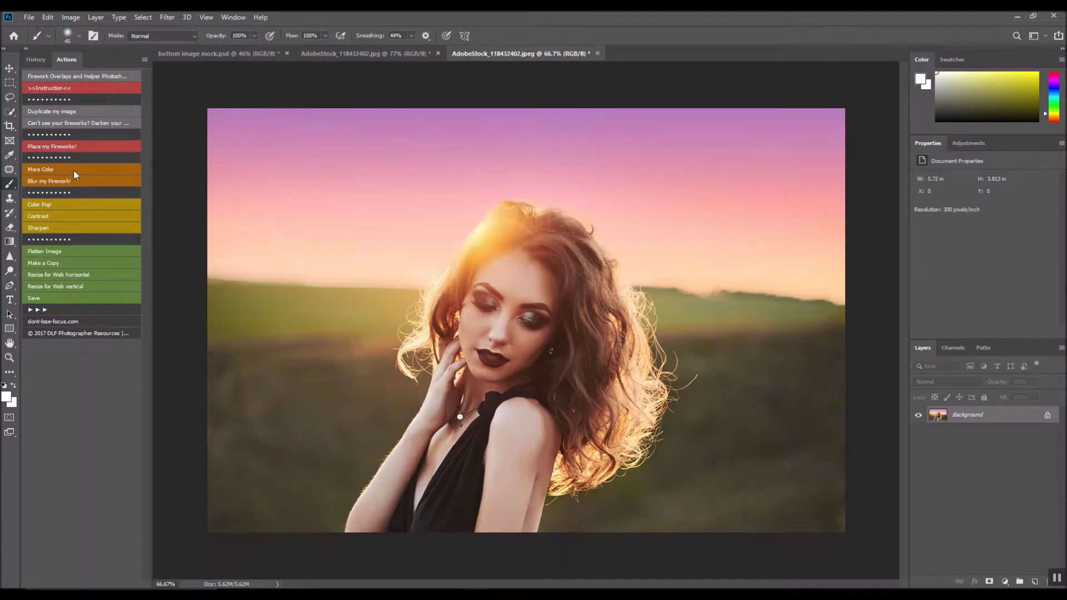
Darken the flattened image with the "Can't see your fireworks?" action and select the new layer's mask
{"action": "left_click", "coordinate": [89, 124]}
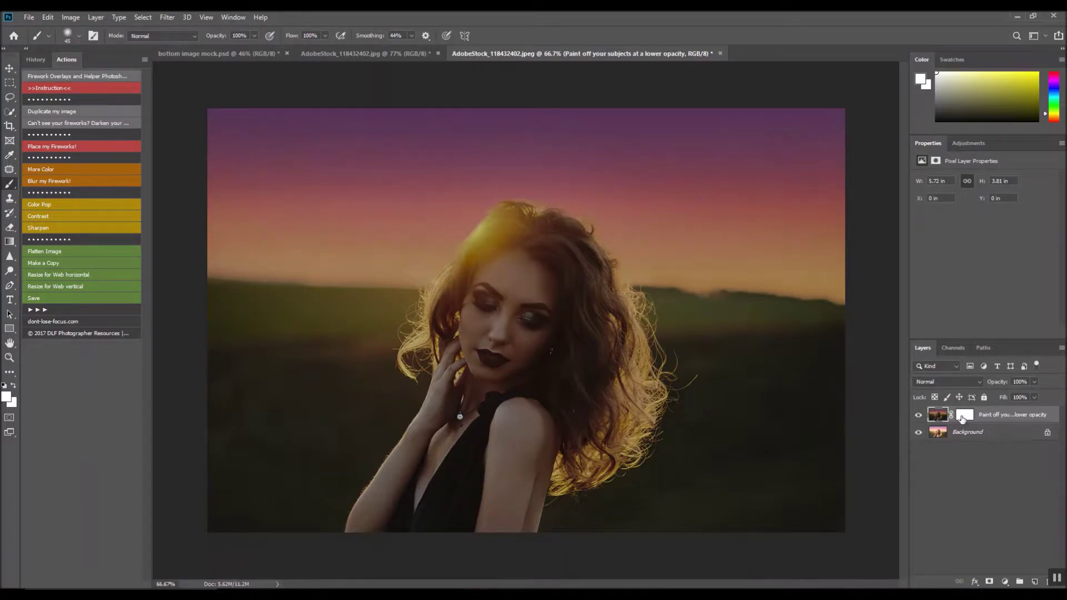
{"action": "left_click", "coordinate": [964, 414]}
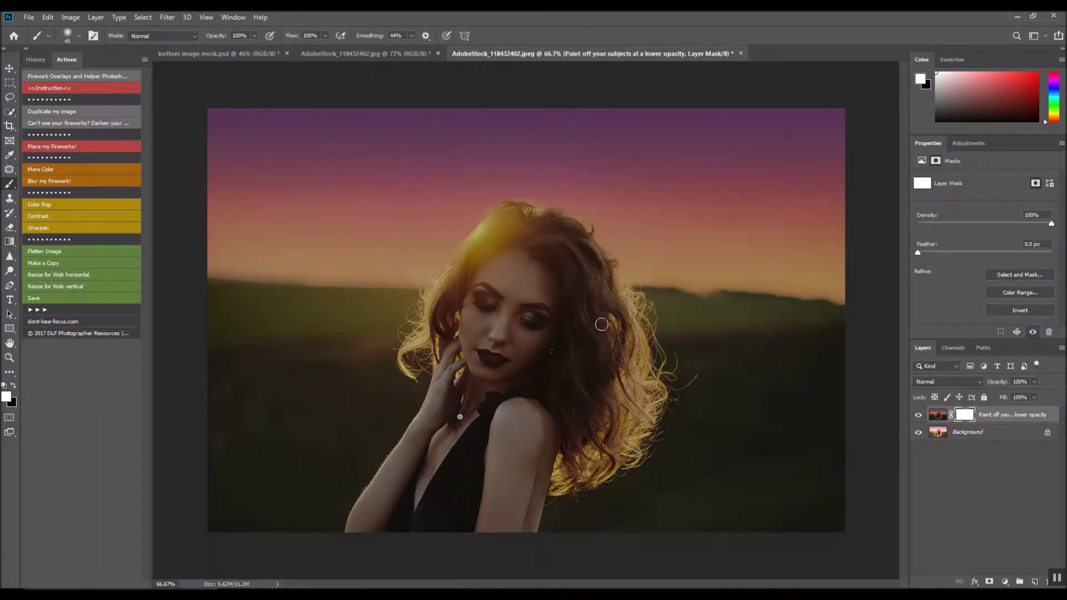
Paint black over the woman on the darkening layer's mask with a 1400 px brush at 50% opacity
{"action": "key", "text": "bracketright"}
{"action": "key", "text": "bracketright"}
{"action": "key", "text": "bracketright"}
{"action": "key", "text": "bracketright"}
{"action": "key", "text": "bracketright"}
{"action": "key", "text": "bracketright"}
{"action": "key", "text": "bracketright"}
{"action": "key", "text": "bracketright"}
{"action": "key", "text": "bracketright"}
{"action": "key", "text": "bracketright"}
{"action": "key", "text": "bracketright"}
{"action": "key", "text": "bracketright"}
{"action": "key", "text": "bracketright"}
{"action": "key", "text": "bracketright"}
{"action": "key", "text": "bracketright"}
{"action": "key", "text": "bracketright"}
{"action": "key", "text": "bracketright"}
{"action": "key", "text": "bracketright"}
{"action": "key", "text": "bracketright"}
{"action": "key", "text": "bracketright"}
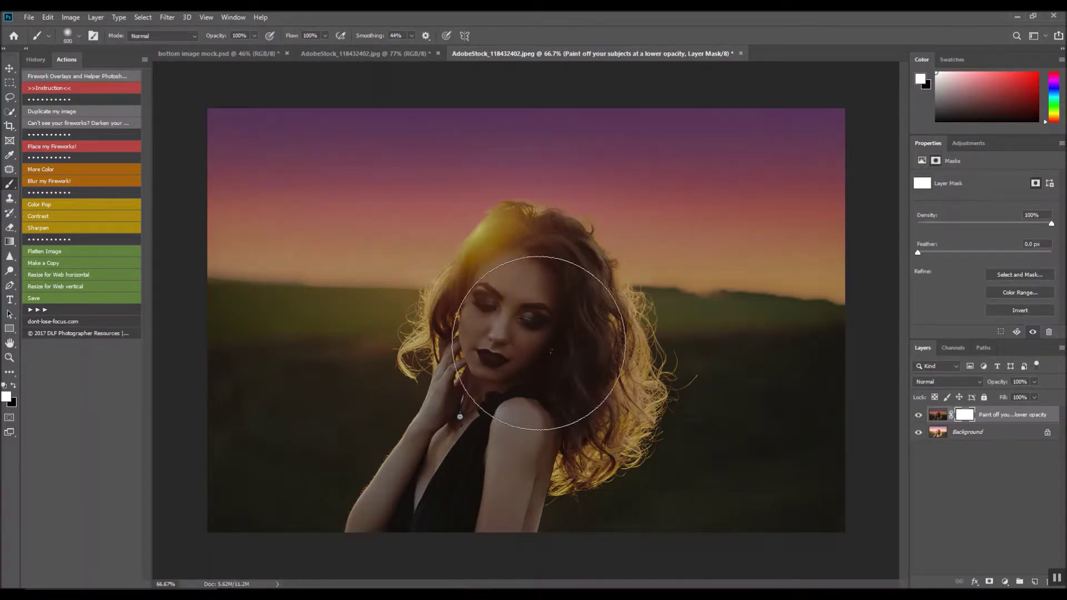
{"action": "key", "text": "5"}
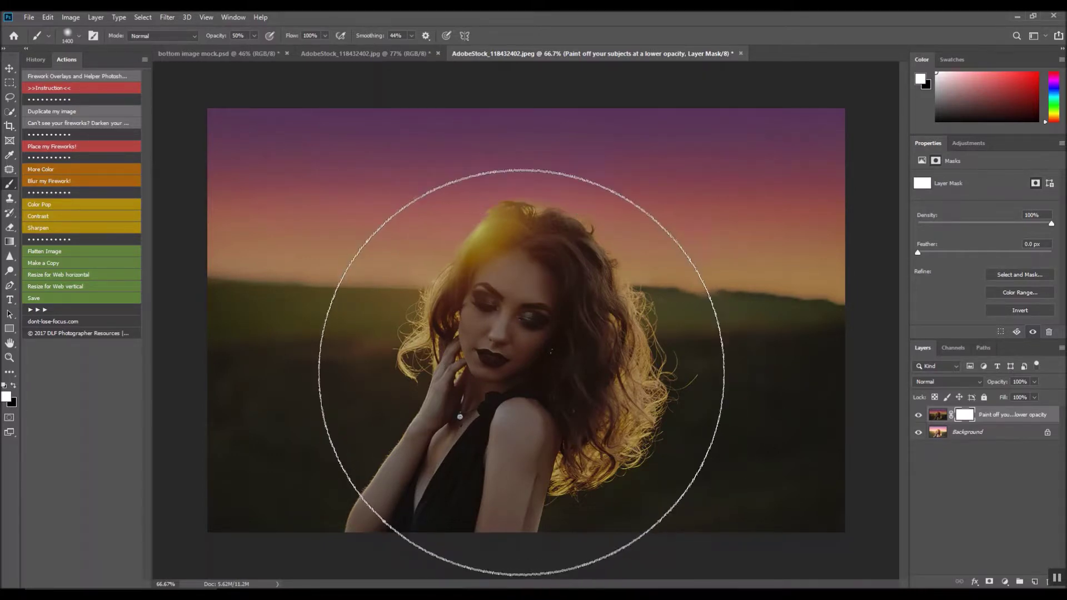
{"action": "key", "text": "x"}
{"action": "left_click", "coordinate": [551, 375]}
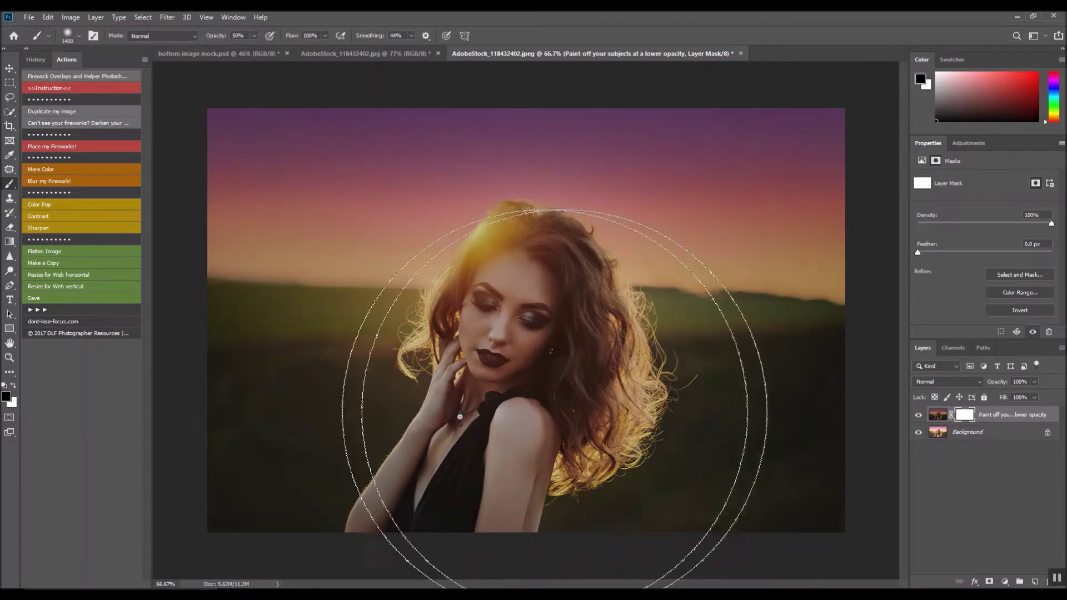
{"action": "left_click", "coordinate": [550, 423]}
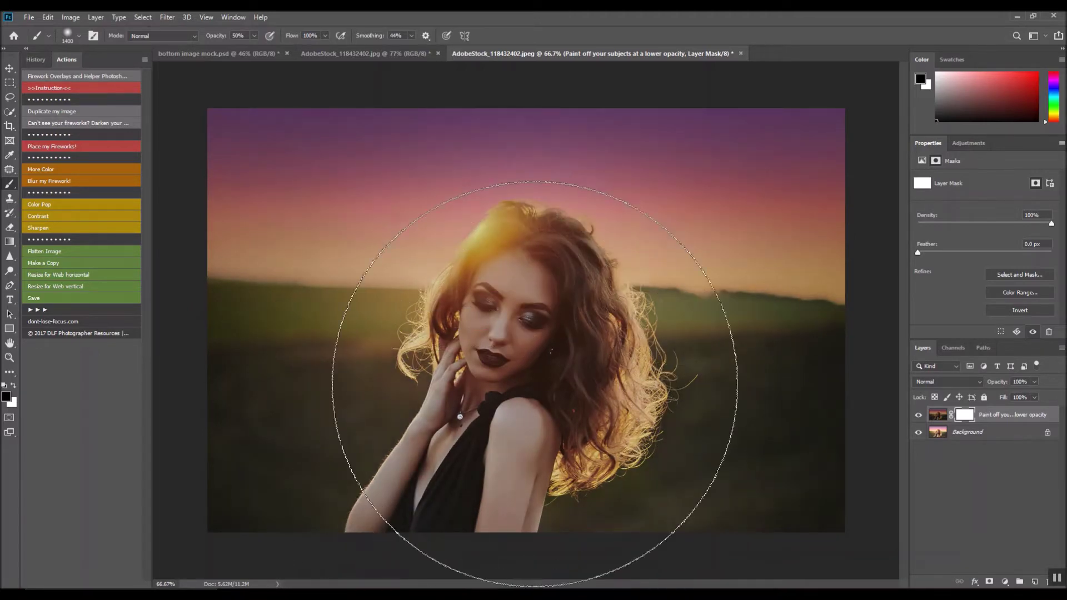
{"action": "left_click", "coordinate": [522, 453]}
Reduce the brush to about 700 px and paint down the woman's face and body on the mask to brighten her further
{"action": "key", "text": "bracketleft"}
{"action": "key", "text": "bracketleft"}
{"action": "key", "text": "bracketleft"}
{"action": "key", "text": "bracketleft"}
{"action": "key", "text": "bracketleft"}
{"action": "key", "text": "bracketleft"}
{"action": "key", "text": "bracketleft"}
{"action": "key", "text": "bracketleft"}
{"action": "key", "text": "bracketleft"}
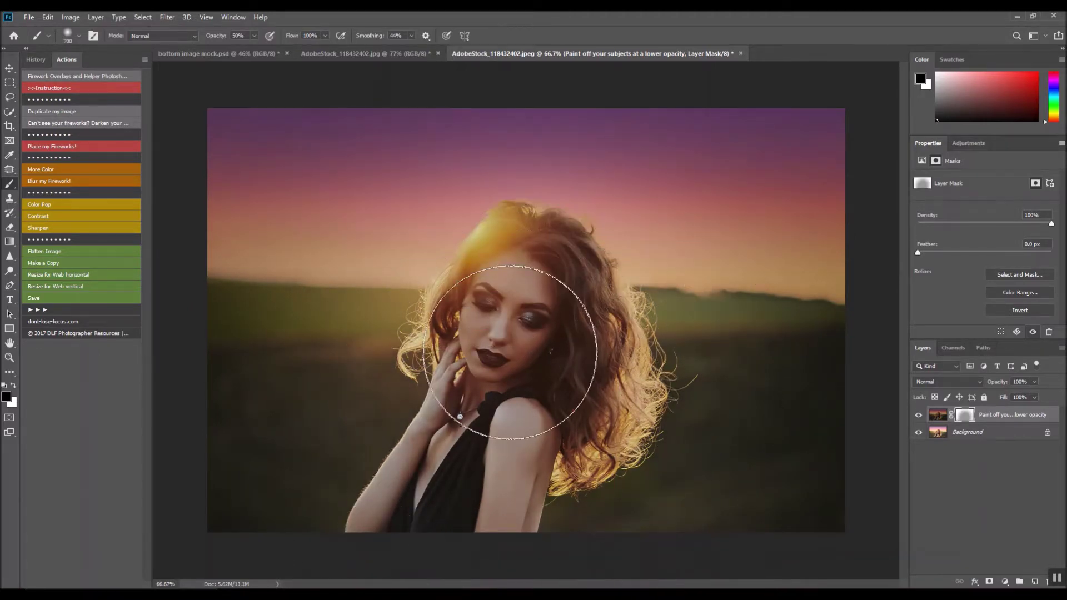
{"action": "left_click_drag", "start_coordinate": [516, 375], "coordinate": [452, 553]}
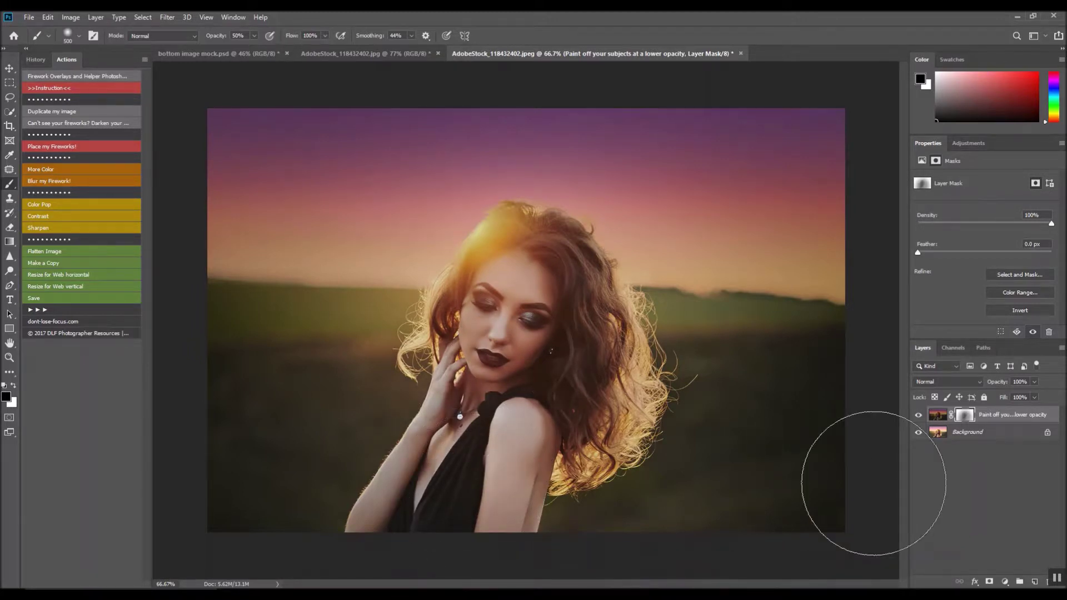
Hide the darkening layer and add an Exposure adjustment layer above it
{"action": "left_click", "coordinate": [929, 418]}
{"action": "left_click", "coordinate": [918, 416]}
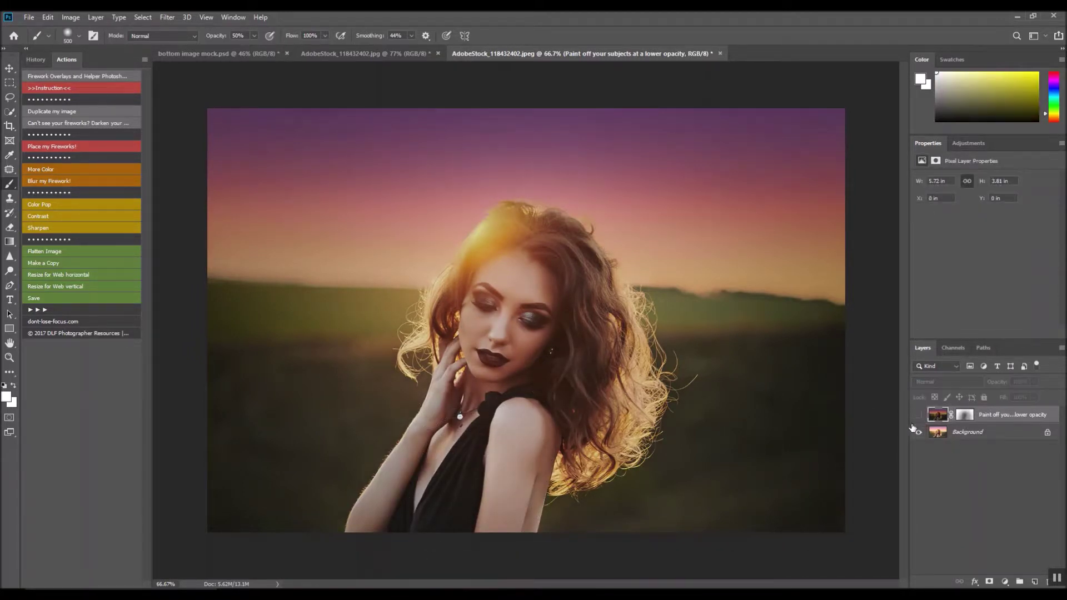
{"action": "left_click", "coordinate": [1005, 581]}
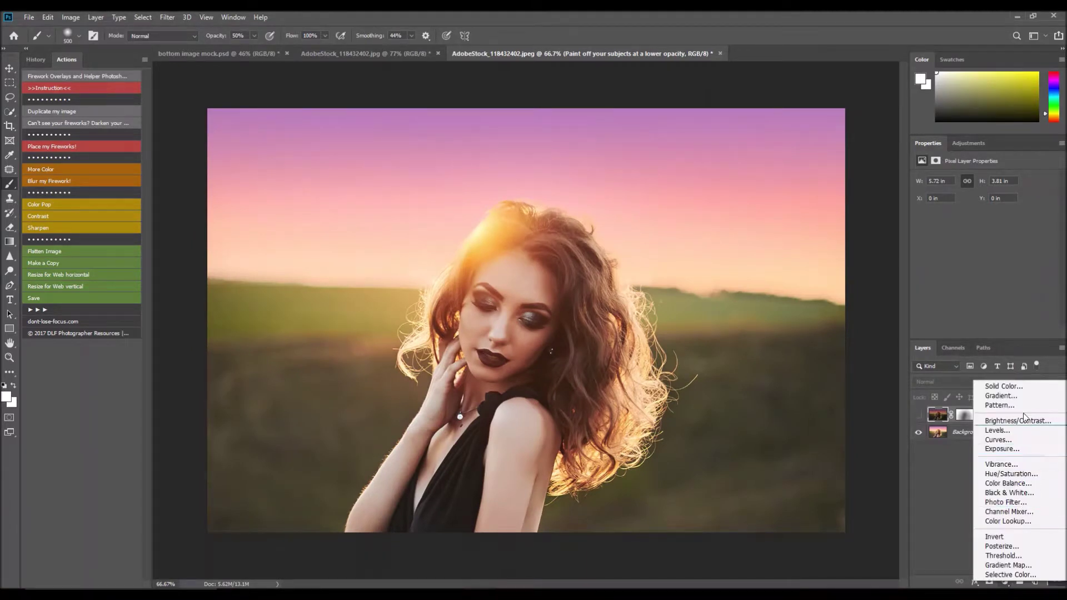
{"action": "left_click", "coordinate": [998, 449]}
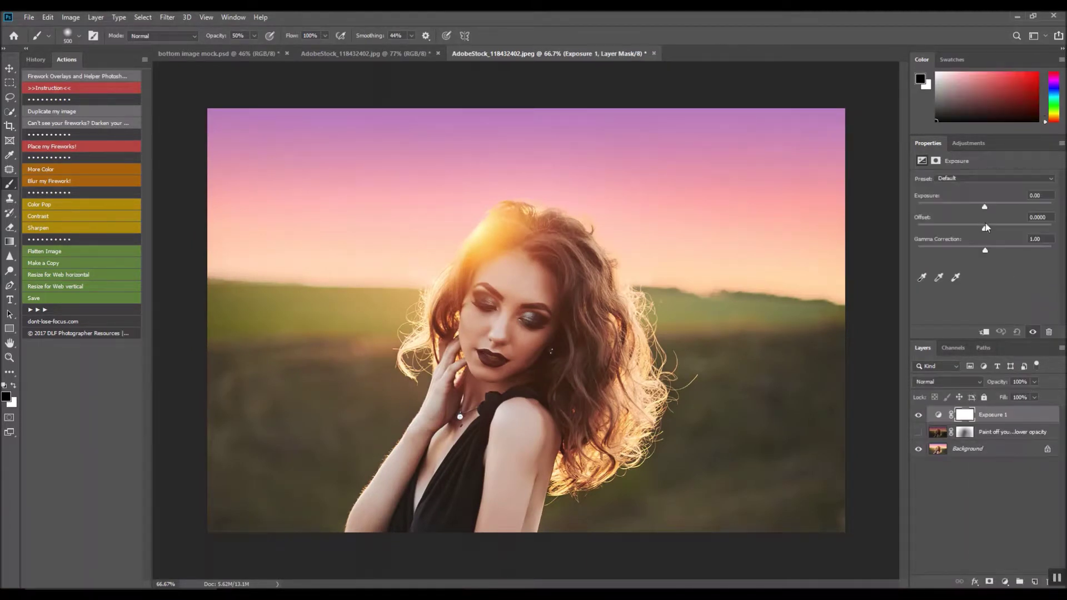
Set the Exposure adjustment's gamma correction to 0.61 to darken the image
{"action": "key", "text": "shift+Down"}
{"action": "key", "text": "shift+Down"}
{"action": "key", "text": "shift+Down"}
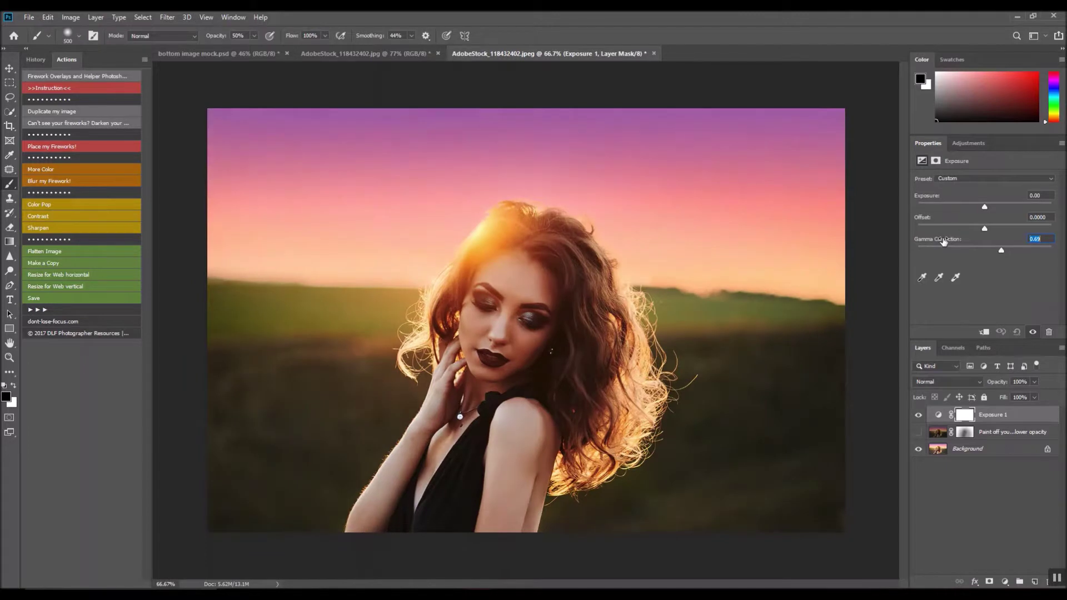
{"action": "left_click_drag", "start_coordinate": [945, 242], "coordinate": [948, 243]}
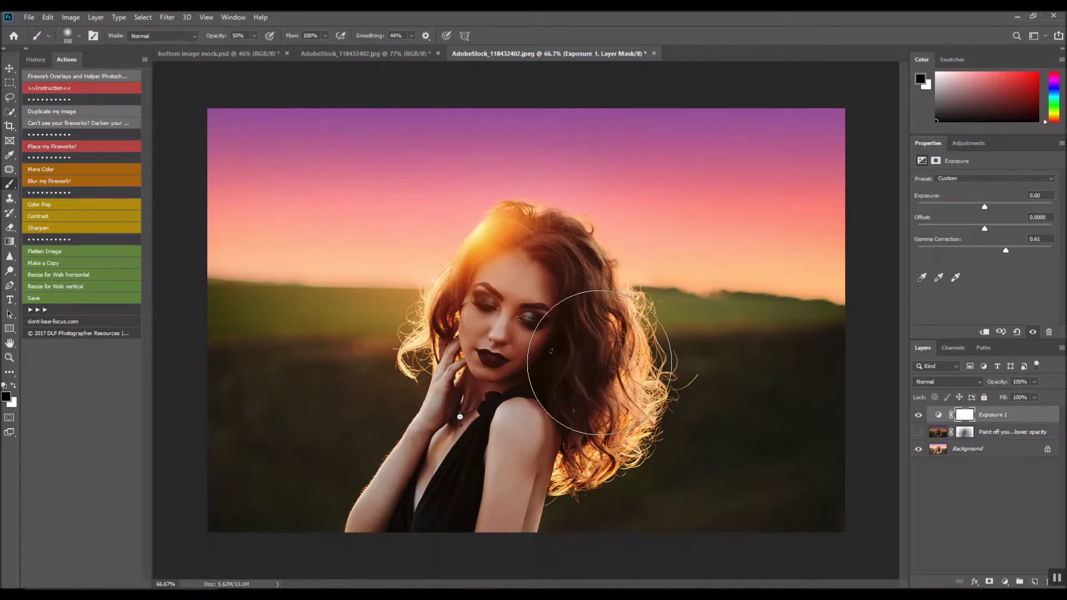
Paint black over the woman on the Exposure mask with a 1200 px brush at 50% opacity to lighten her
{"action": "key", "text": "bracketright"}
{"action": "key", "text": "bracketright"}
{"action": "key", "text": "bracketright"}
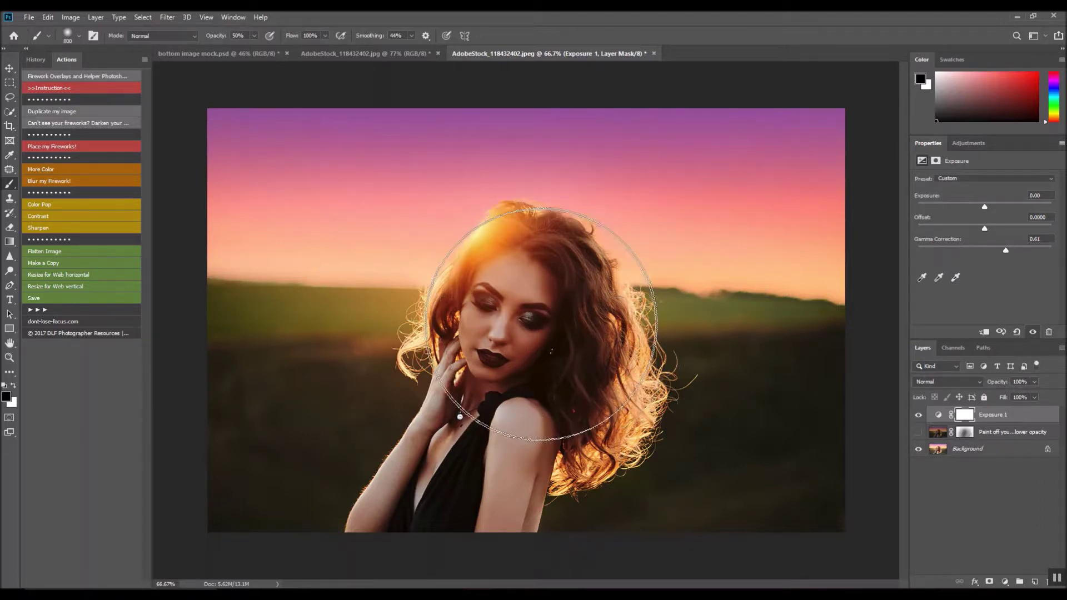
{"action": "key", "text": "bracketright"}
{"action": "key", "text": "bracketright"}
{"action": "key", "text": "bracketright"}
{"action": "key", "text": "bracketright"}
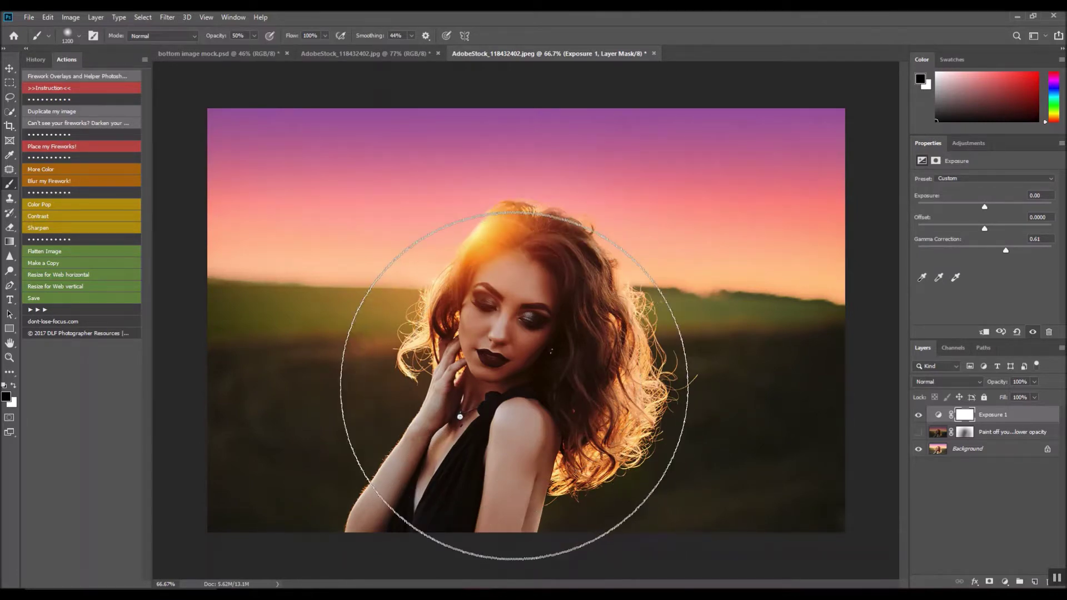
{"action": "mouse_move", "coordinate": [533, 347]}
{"action": "left_mouse_down"}
{"action": "mouse_move", "coordinate": [489, 368]}
{"action": "mouse_move", "coordinate": [560, 388]}
{"action": "mouse_move", "coordinate": [519, 408]}
{"action": "mouse_move", "coordinate": [541, 385]}
{"action": "mouse_move", "coordinate": [529, 378]}
{"action": "left_mouse_up"}
Reduce the brush to about 125 px and paint black over the woman's face and arm on the Exposure mask
{"action": "key", "text": "bracketleft"}
{"action": "key", "text": "bracketleft"}
{"action": "key", "text": "bracketleft"}
{"action": "key", "text": "bracketleft"}
{"action": "key", "text": "bracketleft"}
{"action": "key", "text": "bracketleft"}
{"action": "key", "text": "bracketleft"}
{"action": "key", "text": "bracketleft"}
{"action": "key", "text": "bracketleft"}
{"action": "key", "text": "bracketleft"}
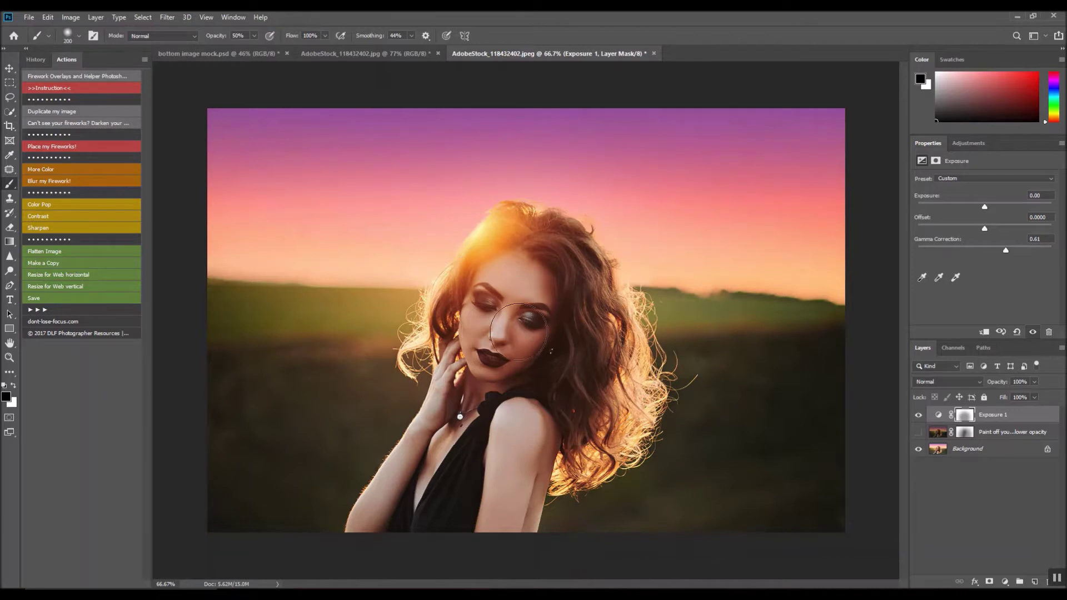
{"action": "key", "text": "bracketleft"}
{"action": "key", "text": "bracketleft"}
{"action": "key", "text": "bracketleft"}
{"action": "key", "text": "bracketleft"}
{"action": "mouse_move", "coordinate": [507, 336]}
{"action": "left_mouse_down"}
{"action": "mouse_move", "coordinate": [523, 365]}
{"action": "mouse_move", "coordinate": [492, 339]}
{"action": "left_mouse_up"}
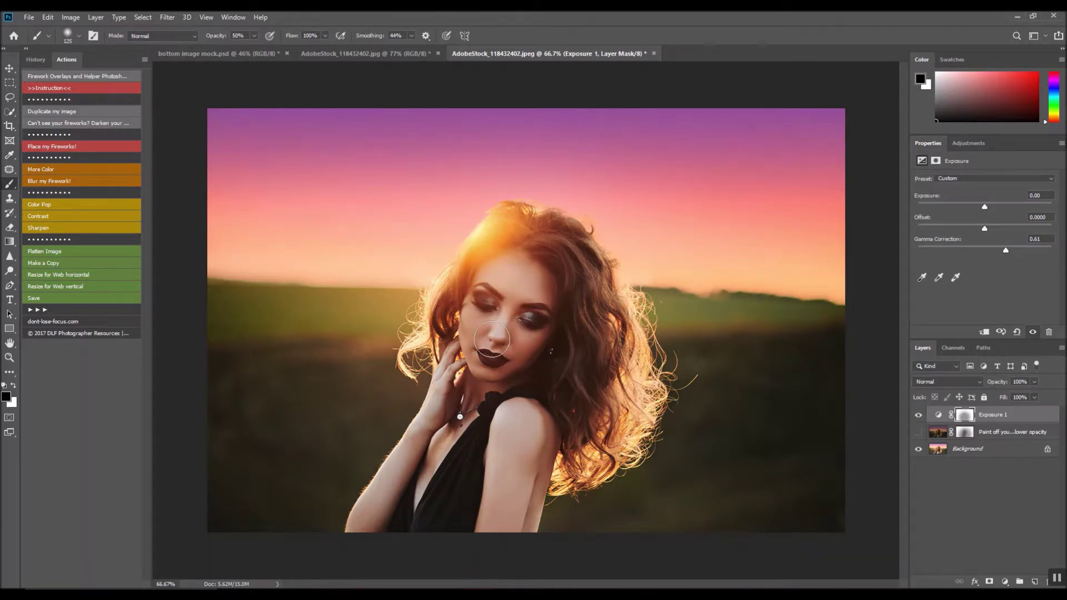
{"action": "mouse_move", "coordinate": [502, 494]}
{"action": "left_mouse_down"}
{"action": "mouse_move", "coordinate": [453, 484]}
{"action": "mouse_move", "coordinate": [414, 455]}
{"action": "mouse_move", "coordinate": [467, 452]}
{"action": "mouse_move", "coordinate": [424, 493]}
{"action": "mouse_move", "coordinate": [545, 494]}
{"action": "left_mouse_up"}
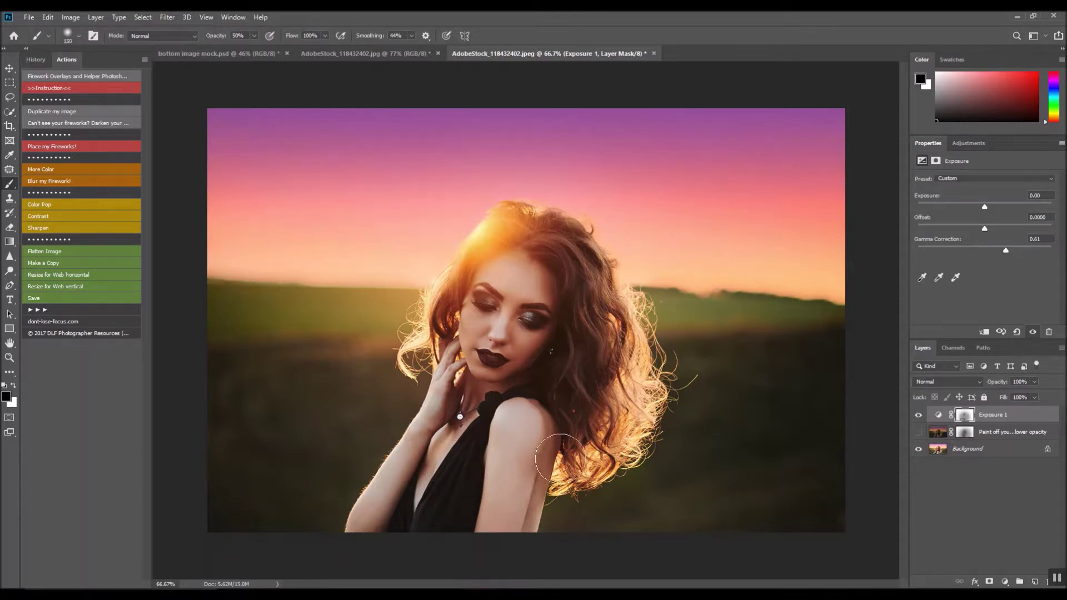
{"action": "key", "text": "bracketright"}
{"action": "key", "text": "bracketright"}
{"action": "key", "text": "bracketright"}
{"action": "key", "text": "bracketright"}
{"action": "mouse_move", "coordinate": [731, 522]}
{"action": "left_mouse_down"}
{"action": "mouse_move", "coordinate": [708, 508]}
{"action": "mouse_move", "coordinate": [729, 488]}
{"action": "mouse_move", "coordinate": [658, 489]}
{"action": "left_mouse_up"}
{"action": "mouse_move", "coordinate": [748, 207]}
{"action": "left_mouse_down"}
{"action": "mouse_move", "coordinate": [727, 219]}
{"action": "mouse_move", "coordinate": [650, 231]}
{"action": "left_mouse_up"}
{"action": "mouse_move", "coordinate": [524, 255]}
{"action": "left_mouse_down"}
{"action": "mouse_move", "coordinate": [489, 242]}
{"action": "mouse_move", "coordinate": [509, 222]}
{"action": "mouse_move", "coordinate": [464, 272]}
{"action": "mouse_move", "coordinate": [453, 239]}
{"action": "mouse_move", "coordinate": [470, 238]}
{"action": "mouse_move", "coordinate": [469, 210]}
{"action": "left_mouse_up"}
{"action": "mouse_move", "coordinate": [630, 326]}
{"action": "left_mouse_down"}
{"action": "mouse_move", "coordinate": [572, 362]}
{"action": "mouse_move", "coordinate": [564, 245]}
{"action": "mouse_move", "coordinate": [575, 251]}
{"action": "mouse_move", "coordinate": [587, 332]}
{"action": "mouse_move", "coordinate": [565, 260]}
{"action": "mouse_move", "coordinate": [567, 299]}
{"action": "mouse_move", "coordinate": [576, 277]}
{"action": "mouse_move", "coordinate": [540, 236]}
{"action": "mouse_move", "coordinate": [491, 237]}
{"action": "mouse_move", "coordinate": [415, 281]}
{"action": "mouse_move", "coordinate": [532, 217]}
{"action": "mouse_move", "coordinate": [477, 238]}
{"action": "mouse_move", "coordinate": [472, 270]}
{"action": "mouse_move", "coordinate": [479, 230]}
{"action": "mouse_move", "coordinate": [428, 267]}
{"action": "left_mouse_up"}
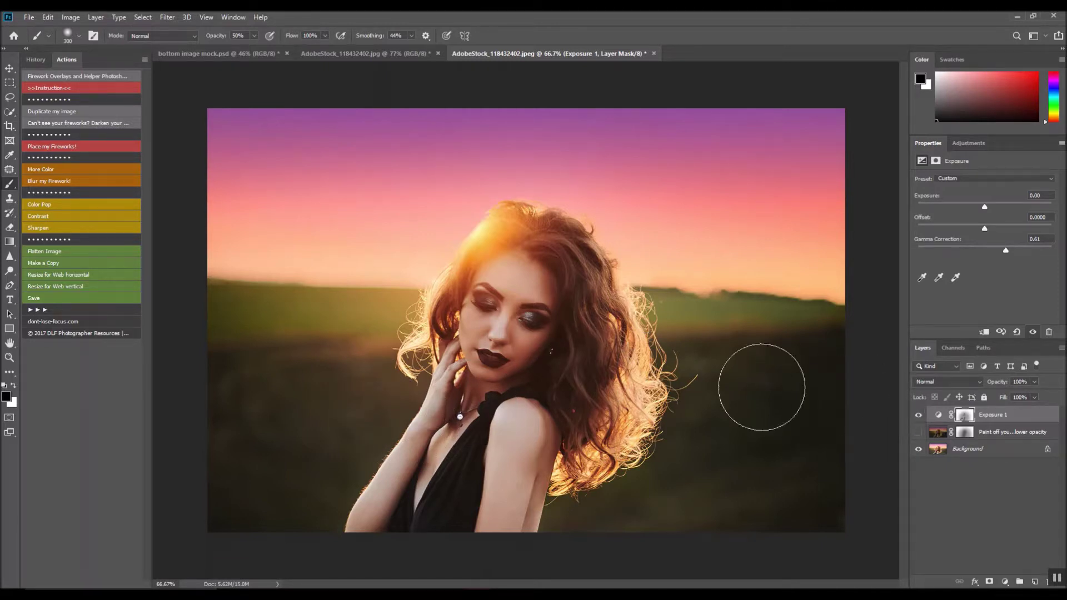
{"action": "left_click", "coordinate": [29, 18]}
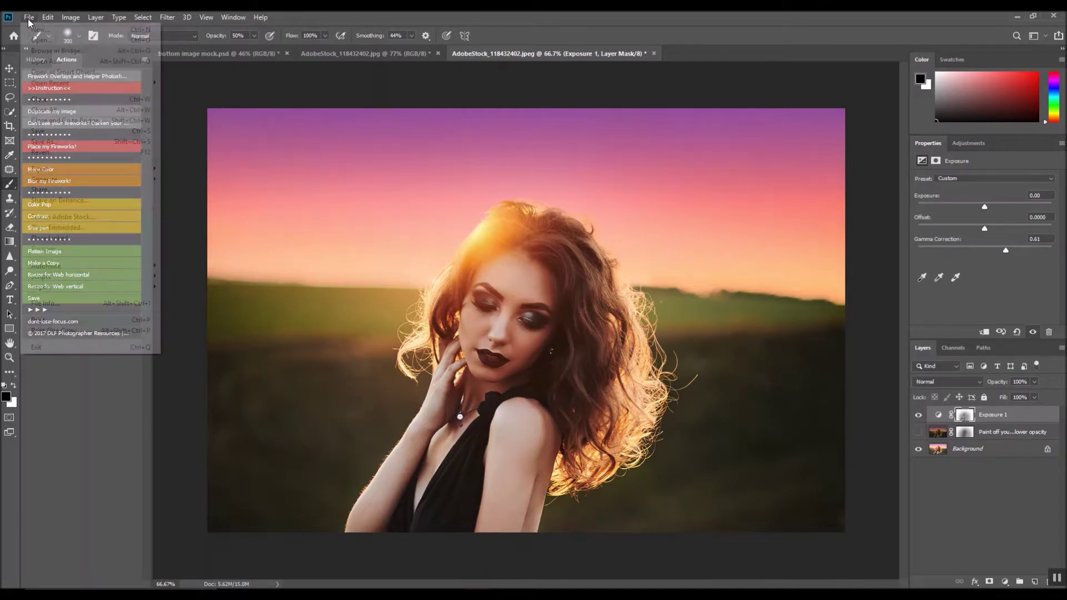
{"action": "key", "text": "Escape"}
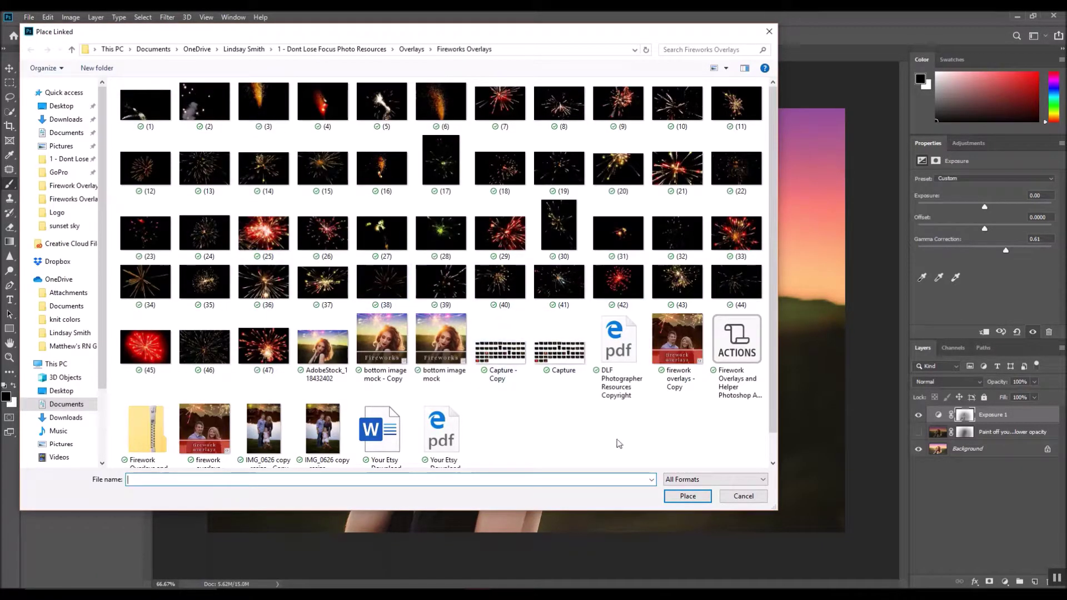
{"action": "left_click", "coordinate": [733, 497]}
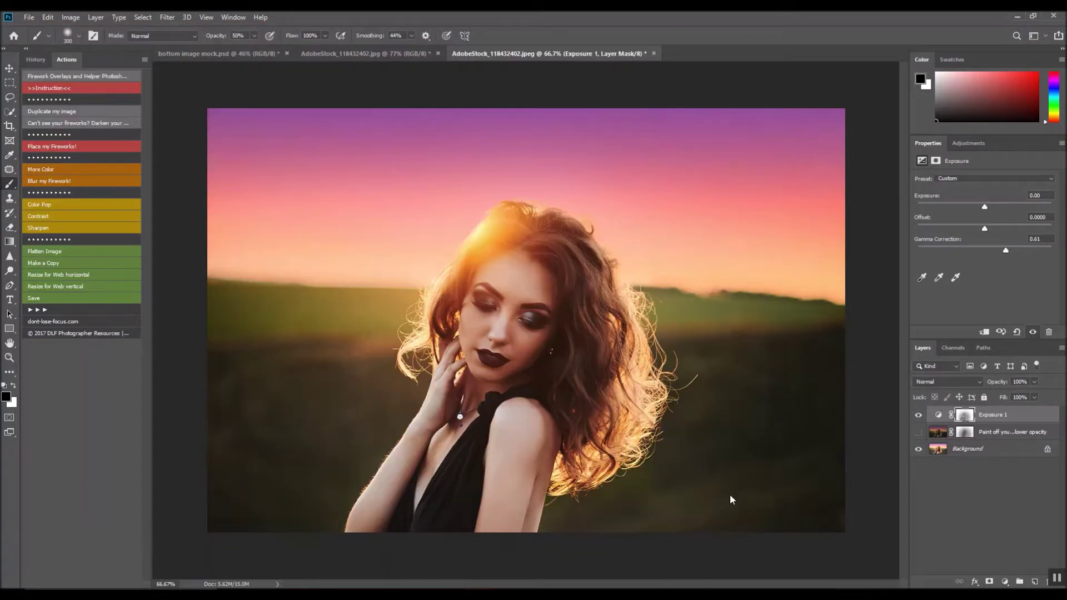
Run the "Place my Fireworks!" action with overlay (41) and position the firework in the sky at the photo's upper left
{"action": "left_click", "coordinate": [58, 147]}
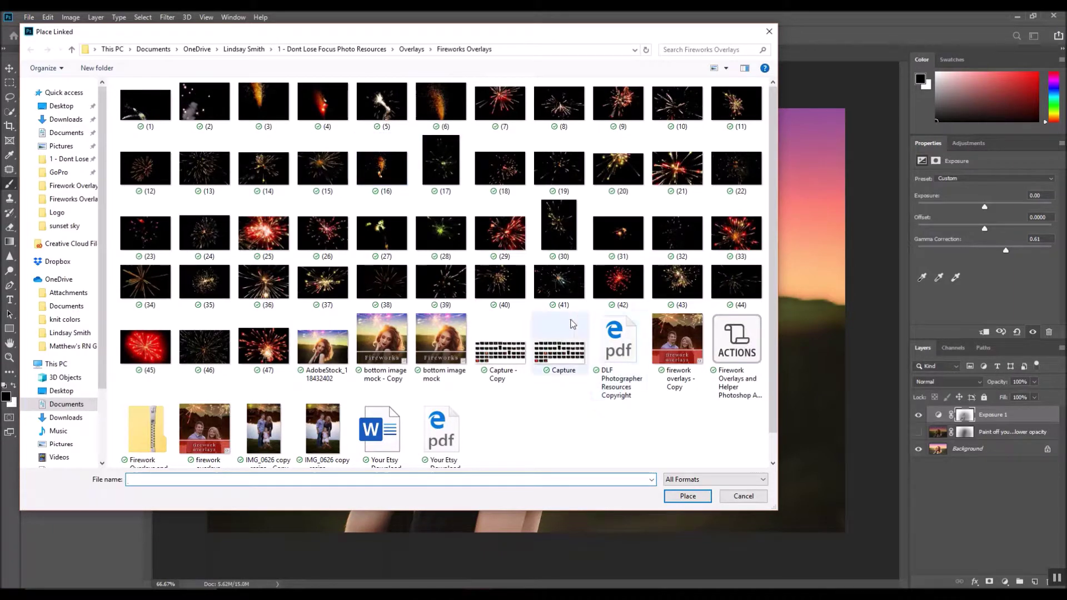
{"action": "key", "text": "Escape"}
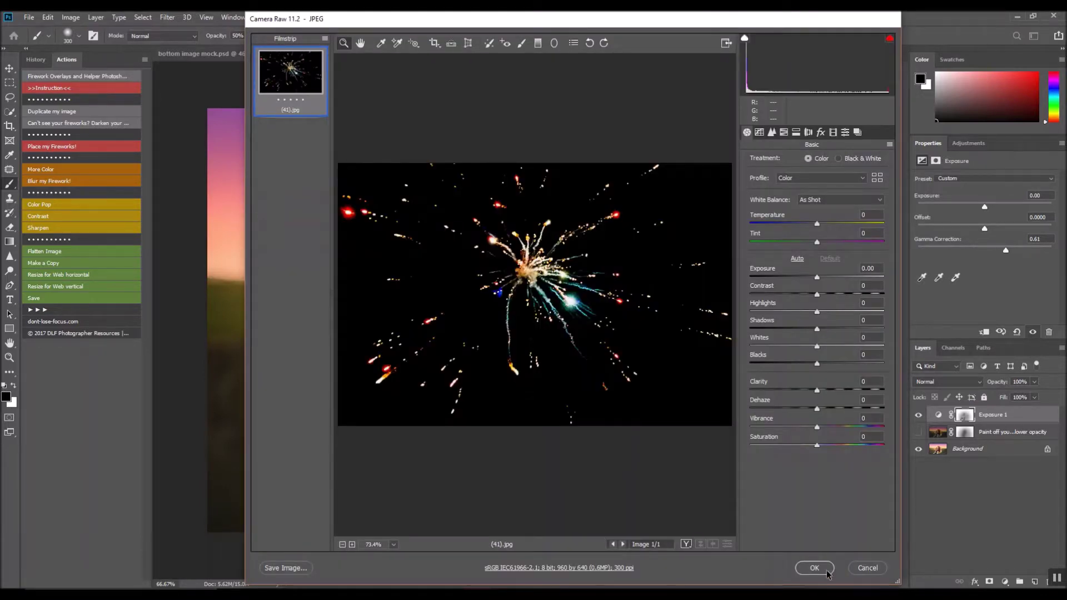
{"action": "left_click", "coordinate": [815, 568]}
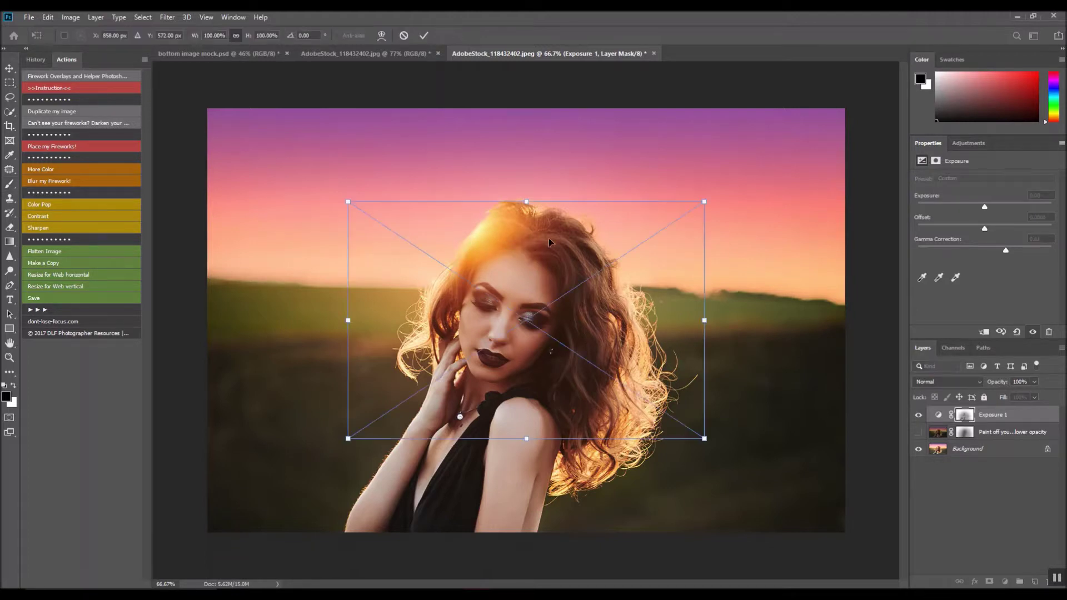
{"action": "mouse_move", "coordinate": [571, 341]}
{"action": "left_mouse_down"}
{"action": "mouse_move", "coordinate": [492, 233]}
{"action": "mouse_move", "coordinate": [445, 241]}
{"action": "mouse_move", "coordinate": [473, 230]}
{"action": "left_mouse_up"}
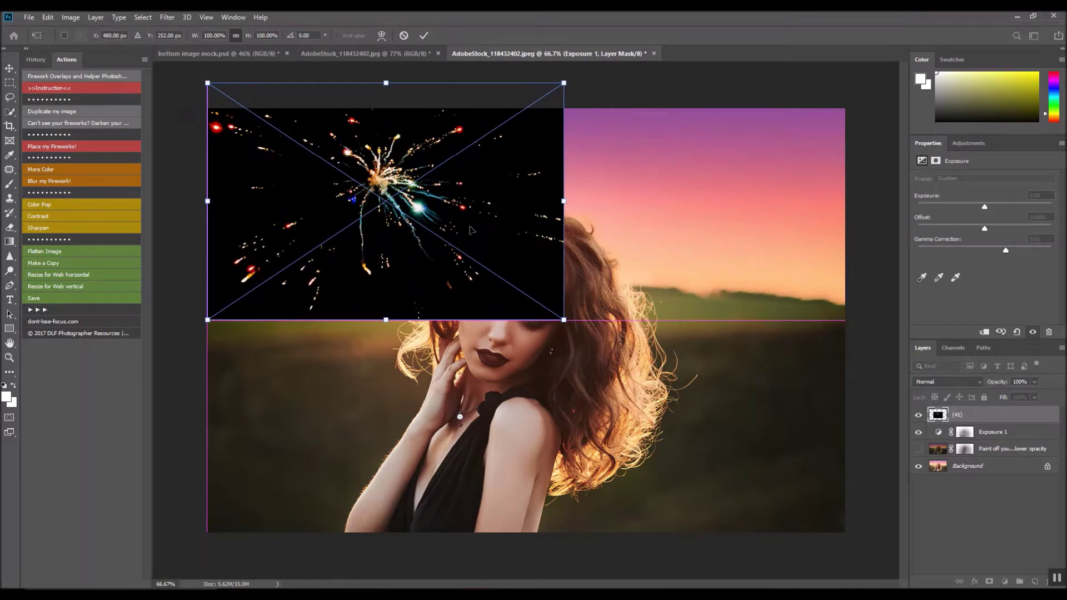
{"action": "key", "text": "Return"}
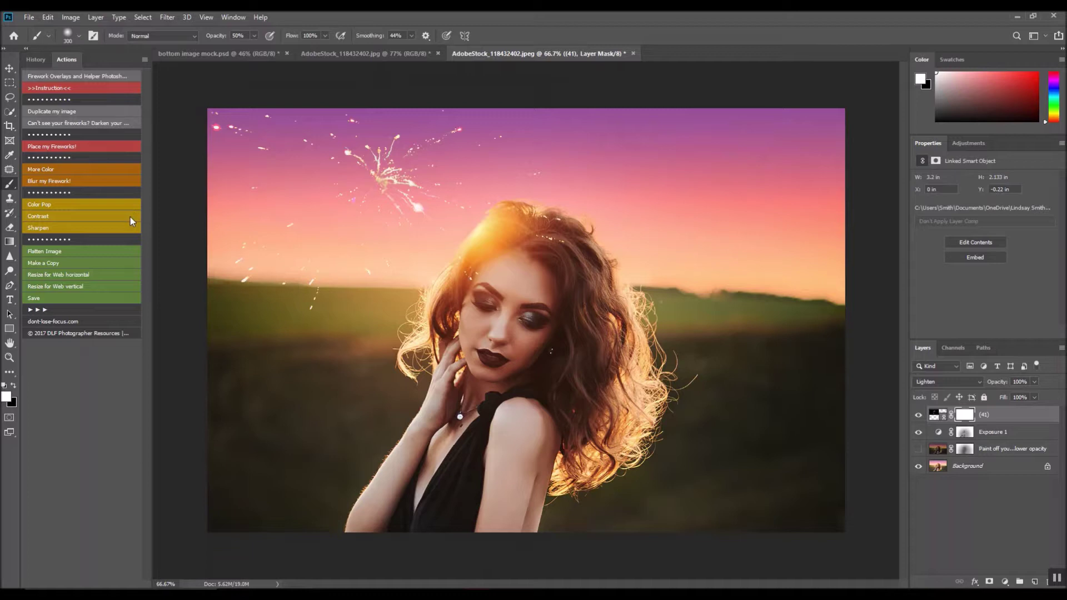
Place firework overlay (28) with the same action and position it in the sky at the photo's upper right
{"action": "left_click", "coordinate": [78, 146]}
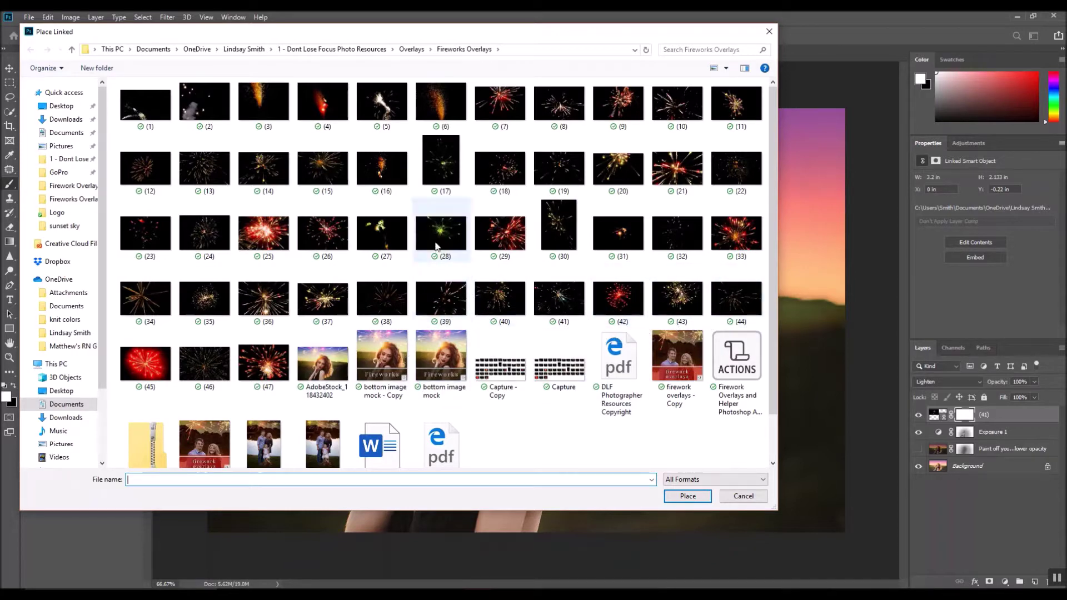
{"action": "key", "text": "Escape"}
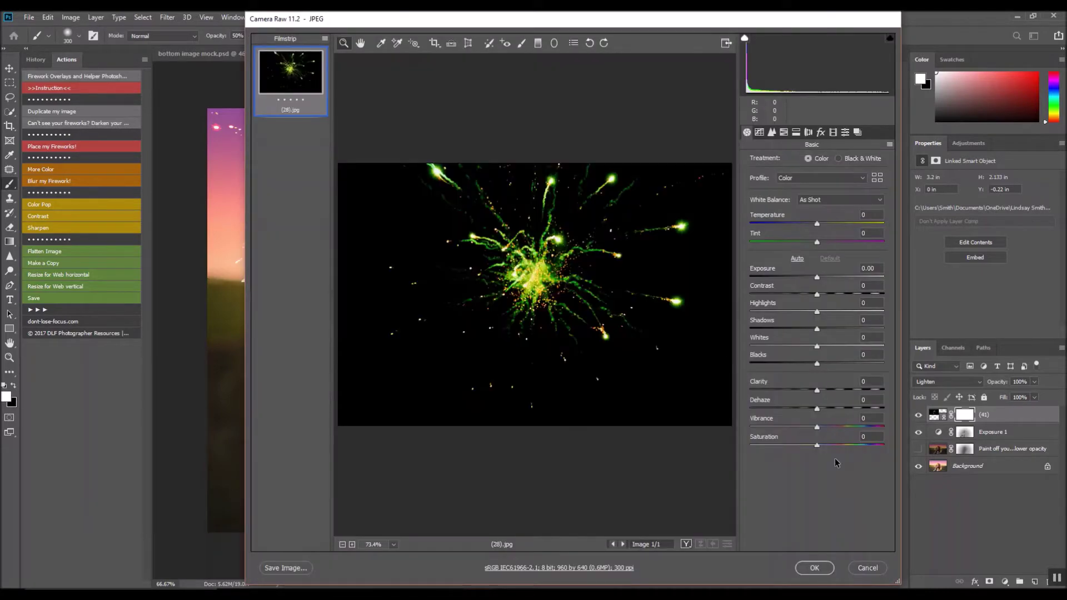
{"action": "left_click", "coordinate": [821, 567]}
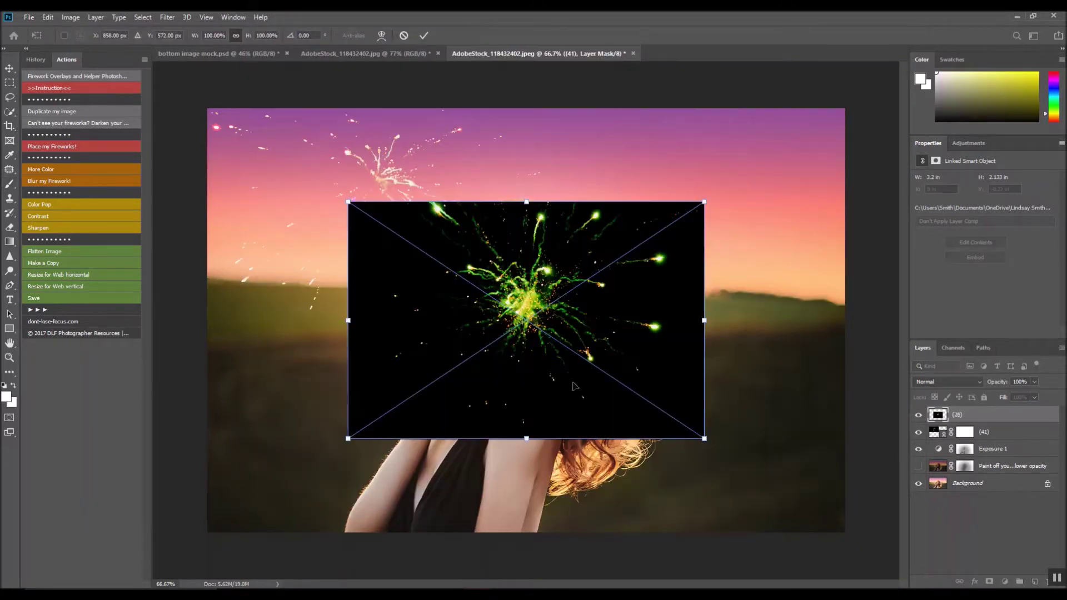
{"action": "left_click_drag", "start_coordinate": [638, 319], "coordinate": [800, 212]}
{"action": "key", "text": "Return"}
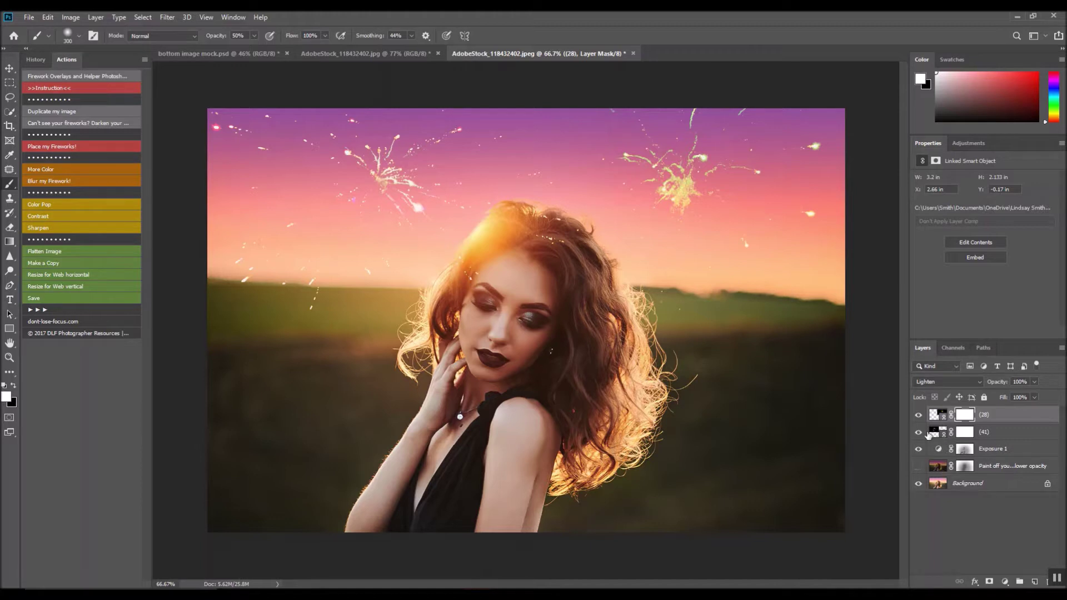
Run the More Color action on the (28) firework layer and on the (41) firework layer
{"action": "left_click", "coordinate": [89, 170]}
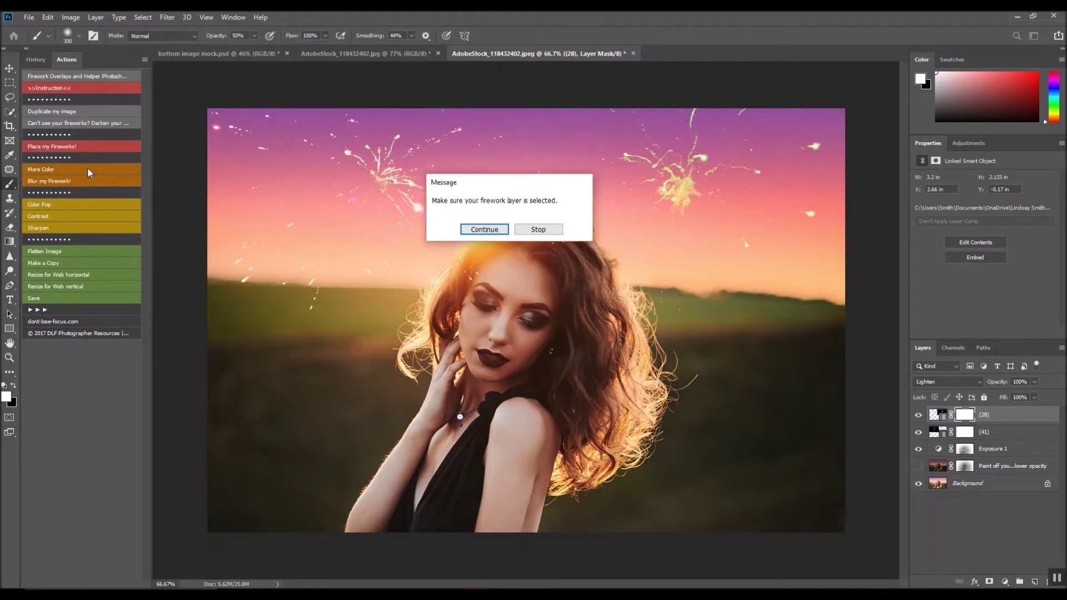
{"action": "left_click", "coordinate": [487, 230]}
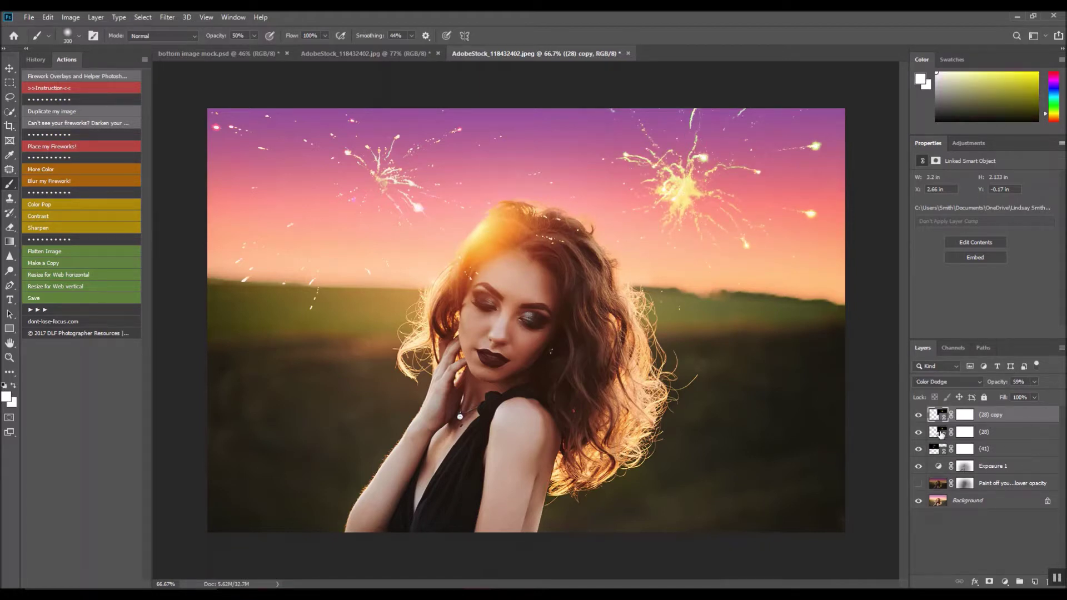
{"action": "left_click", "coordinate": [937, 450]}
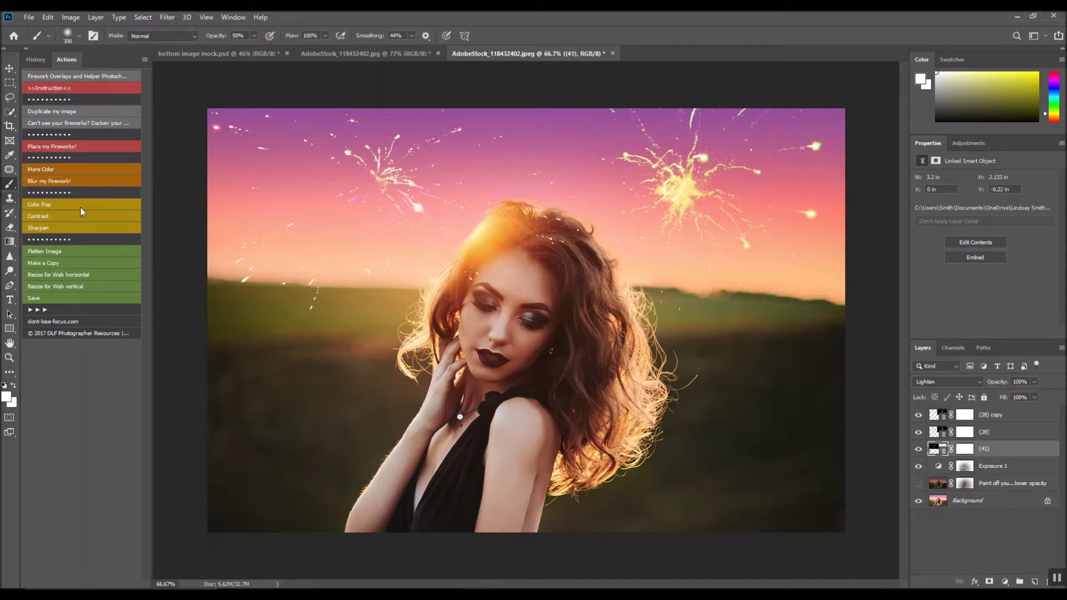
{"action": "left_click", "coordinate": [42, 170]}
{"action": "left_click", "coordinate": [485, 229]}
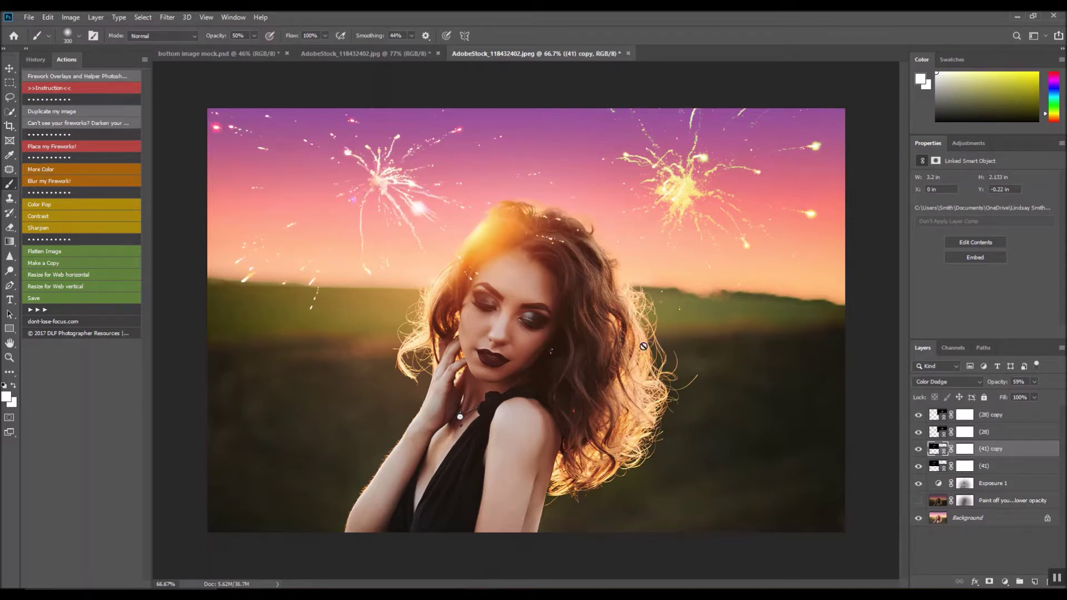
Show the hidden "Paint off your subjects at a lower opacity" darkening layer again
{"action": "left_click", "coordinate": [993, 489]}
{"action": "left_click", "coordinate": [918, 502]}
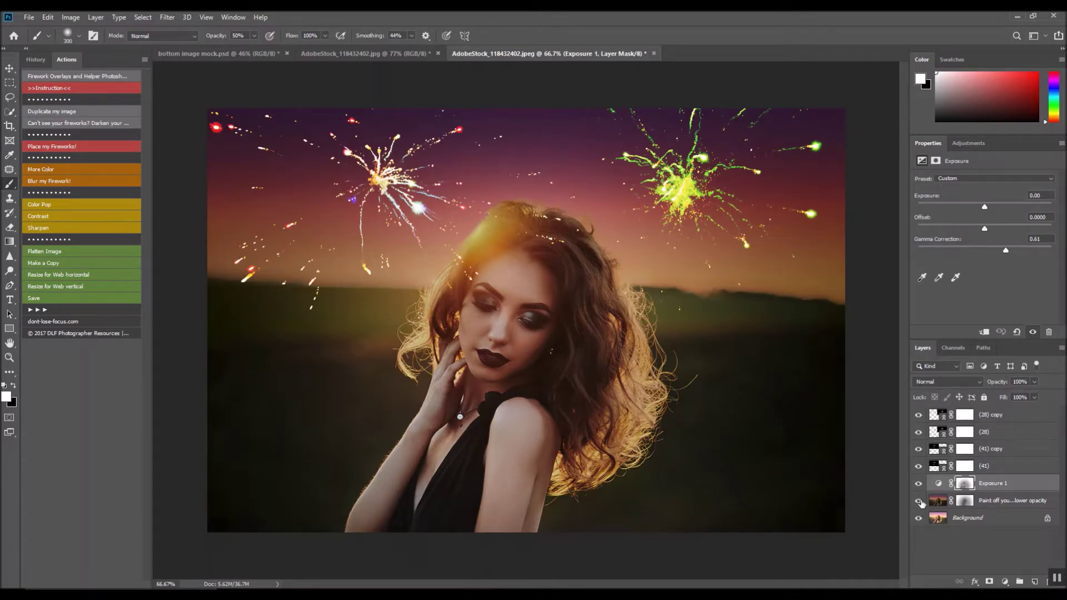
Try lowering the Exposure 1 layer's opacity to 26%, and restore it to 100%
{"action": "mouse_move", "coordinate": [999, 383]}
{"action": "left_mouse_down"}
{"action": "mouse_move", "coordinate": [979, 389]}
{"action": "mouse_move", "coordinate": [993, 384]}
{"action": "left_mouse_up"}
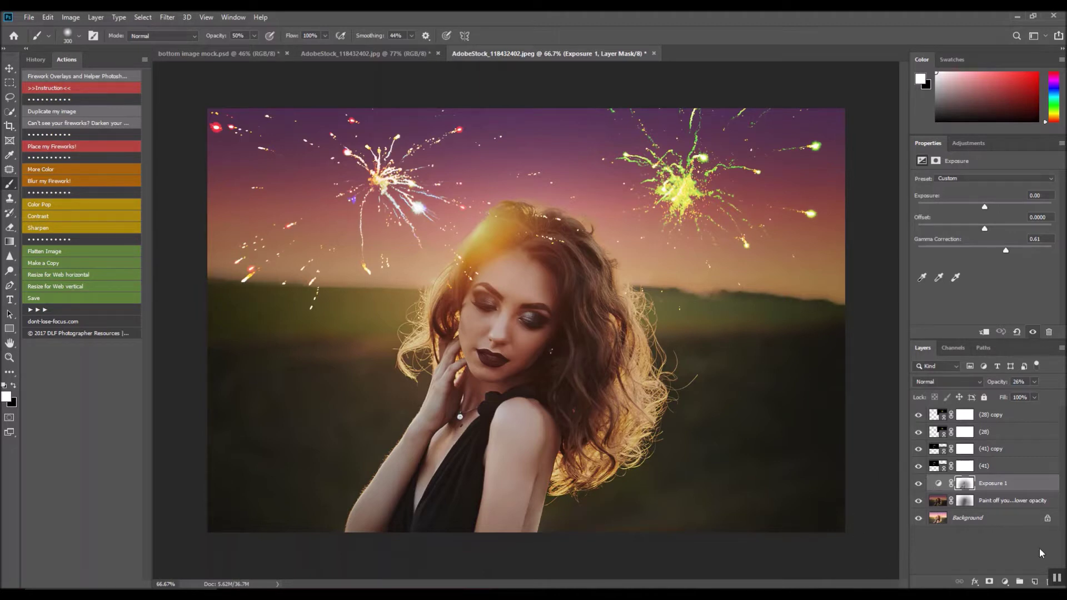
{"action": "left_click", "coordinate": [970, 503]}
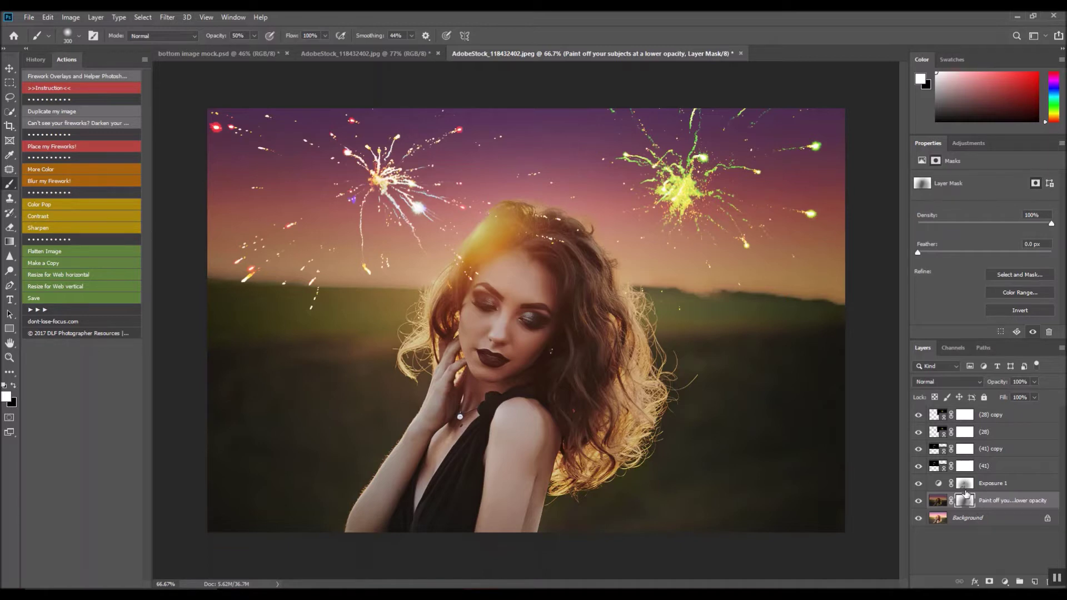
{"action": "left_click", "coordinate": [965, 484]}
{"action": "left_click", "coordinate": [1001, 384]}
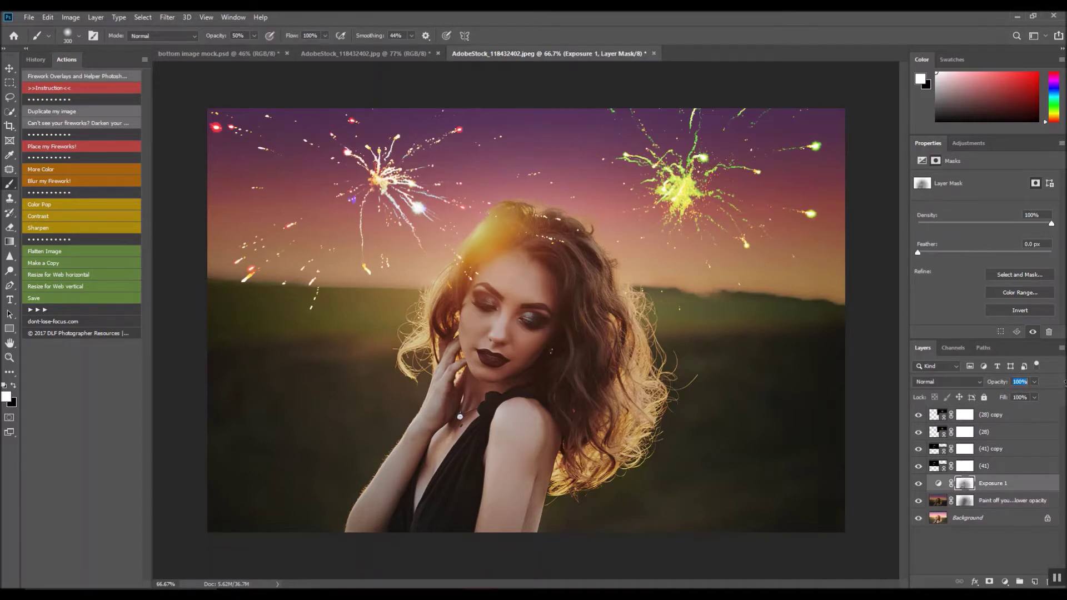
Lower the opacity of the "Paint off your subjects at a lower opacity" layer to 57%
{"action": "left_click", "coordinate": [938, 501]}
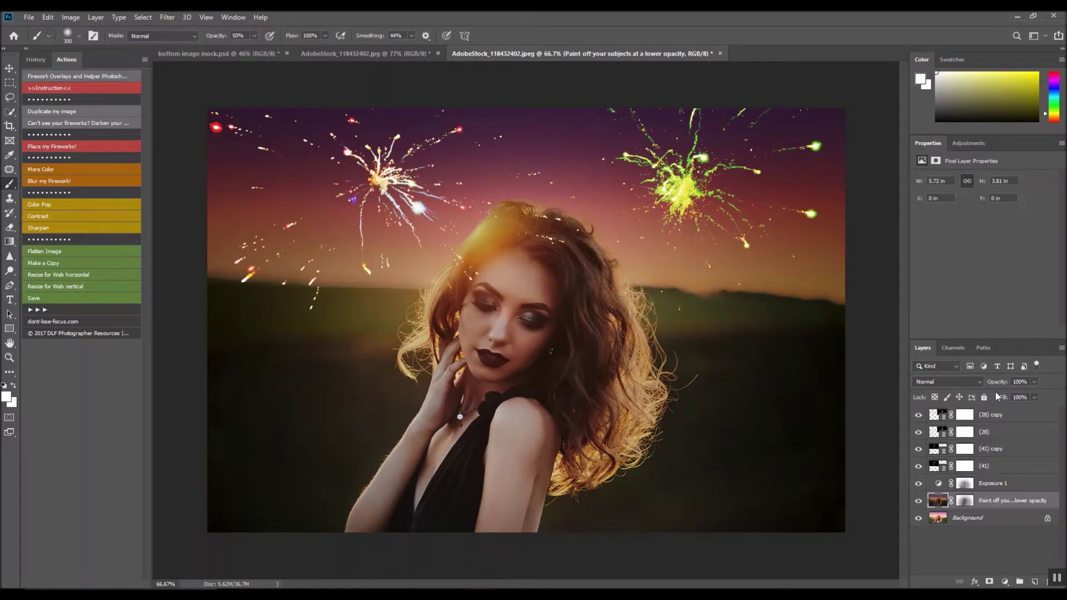
{"action": "left_click_drag", "start_coordinate": [1003, 381], "coordinate": [981, 381]}
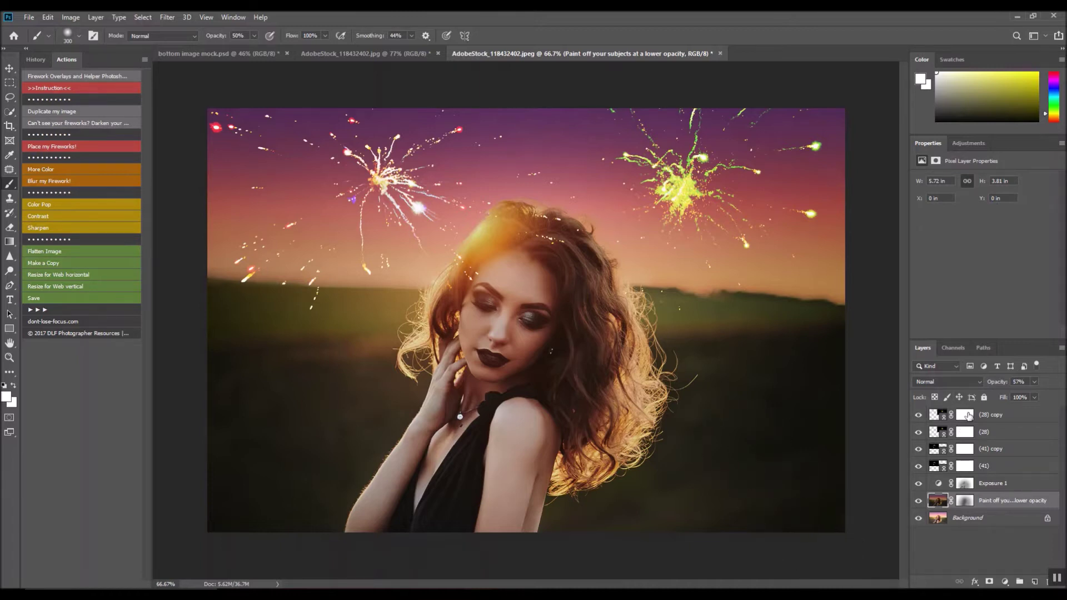
Merge the four firework layers into one layer and set its blend mode to Screen
{"action": "left_click", "coordinate": [968, 416]}
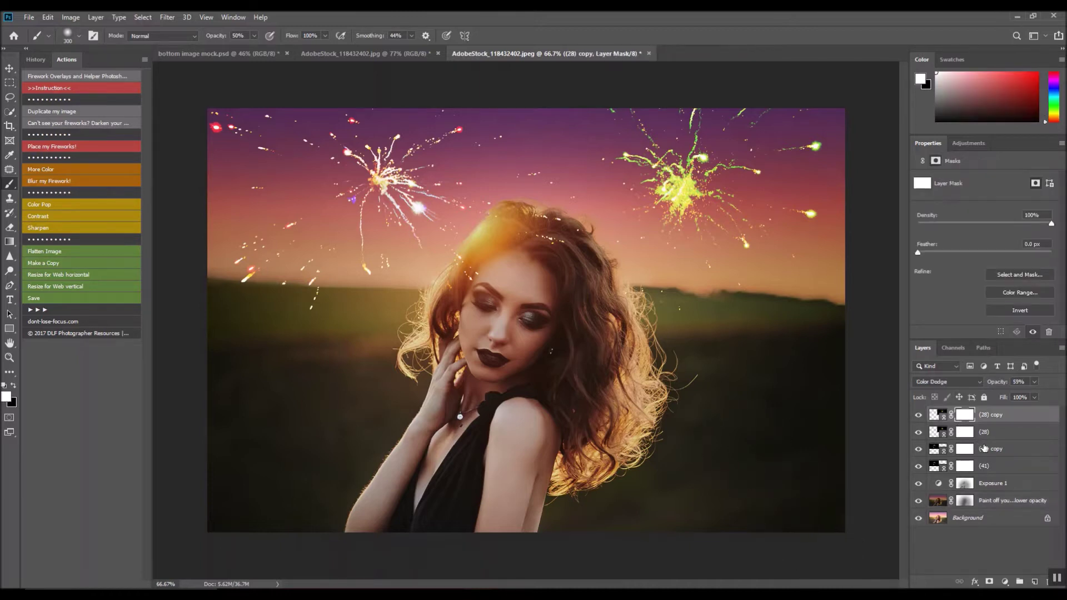
{"action": "left_click", "coordinate": [1004, 466], "text": "shift"}
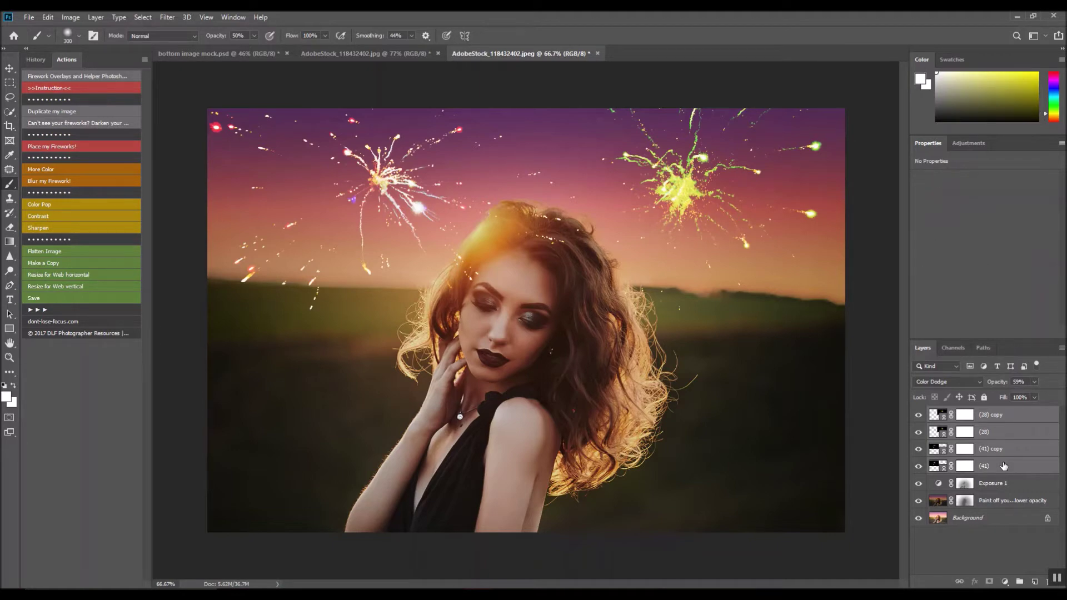
{"action": "right_click", "coordinate": [1004, 467]}
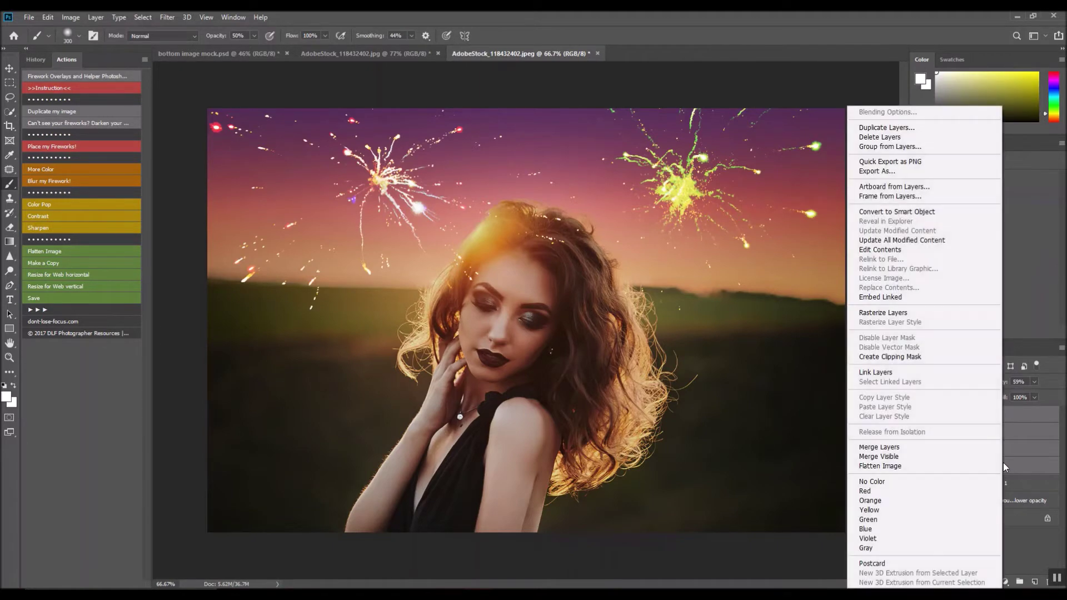
{"action": "left_click", "coordinate": [944, 450]}
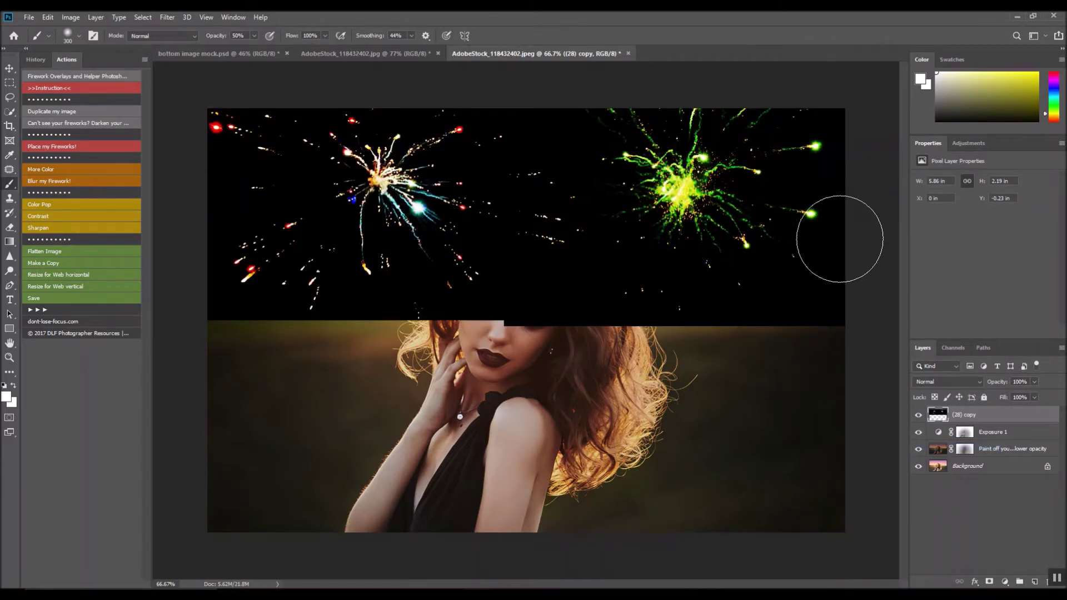
{"action": "left_click", "coordinate": [975, 385]}
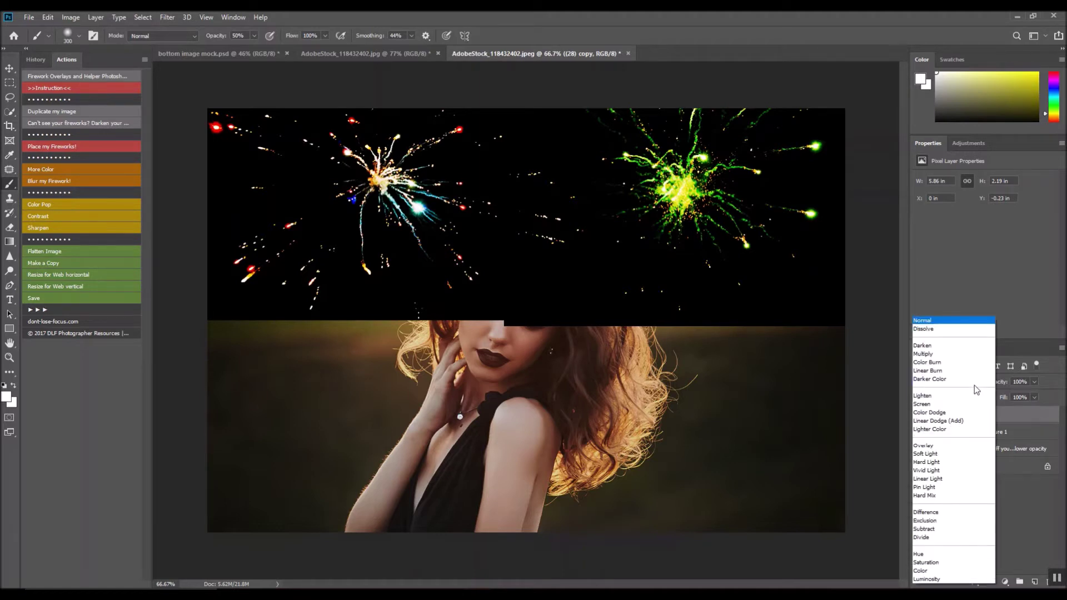
{"action": "left_click", "coordinate": [954, 408]}
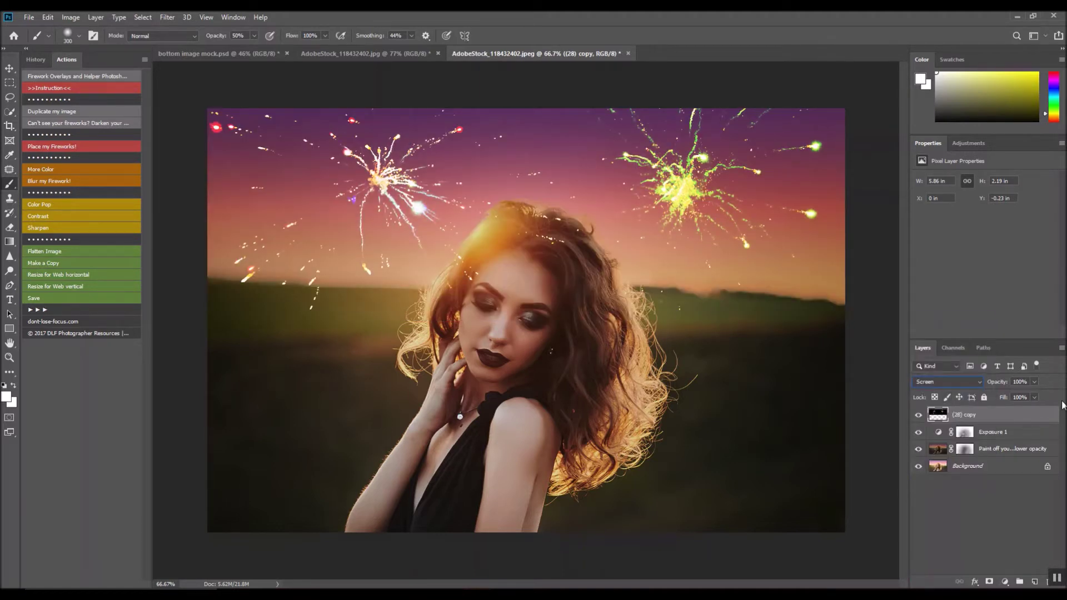
Add a layer mask to the merged firework layer and paint out the sparks over the woman's hair with a size 70 black brush at 100% opacity
{"action": "left_click", "coordinate": [989, 582]}
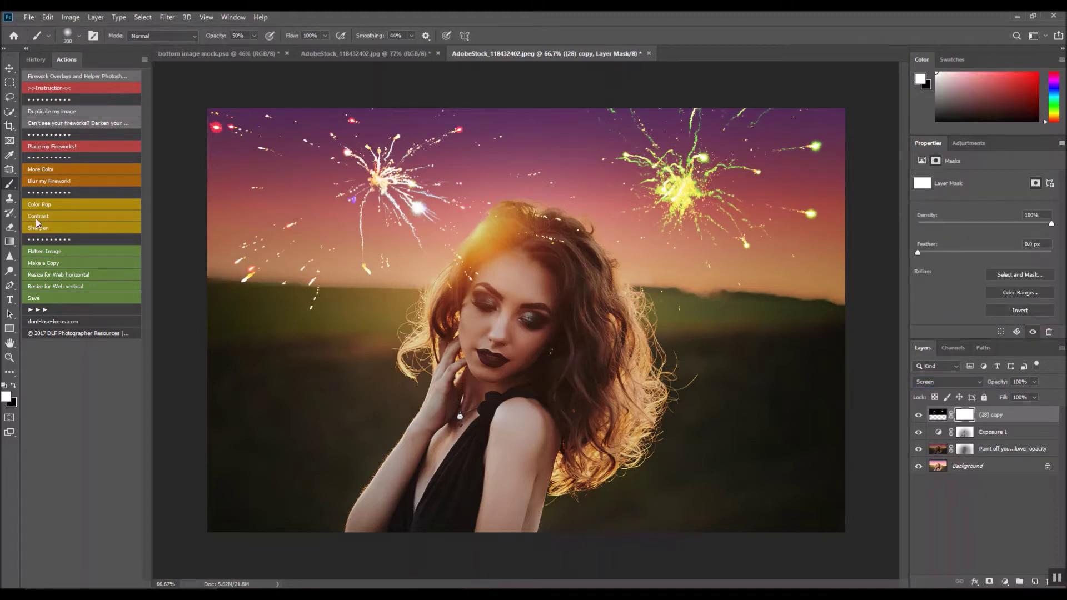
{"action": "key", "text": "x"}
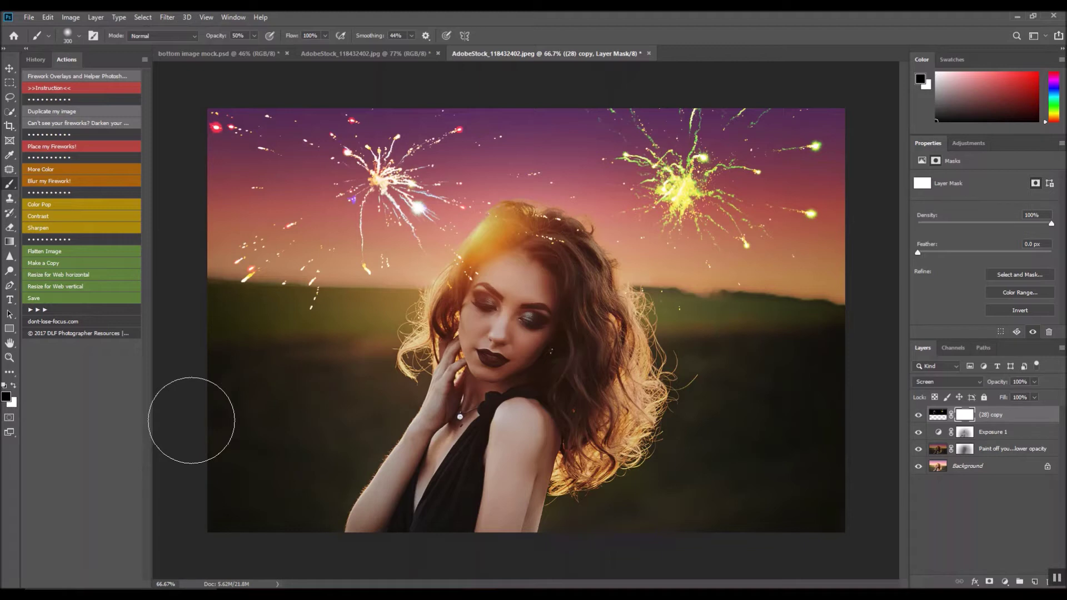
{"action": "key", "text": "bracketleft"}
{"action": "key", "text": "bracketleft"}
{"action": "key", "text": "bracketleft"}
{"action": "key", "text": "bracketleft"}
{"action": "key", "text": "bracketleft"}
{"action": "key", "text": "bracketleft"}
{"action": "key", "text": "bracketleft"}
{"action": "key", "text": "bracketleft"}
{"action": "key", "text": "bracketleft"}
{"action": "key", "text": "bracketleft"}
{"action": "key", "text": "0"}
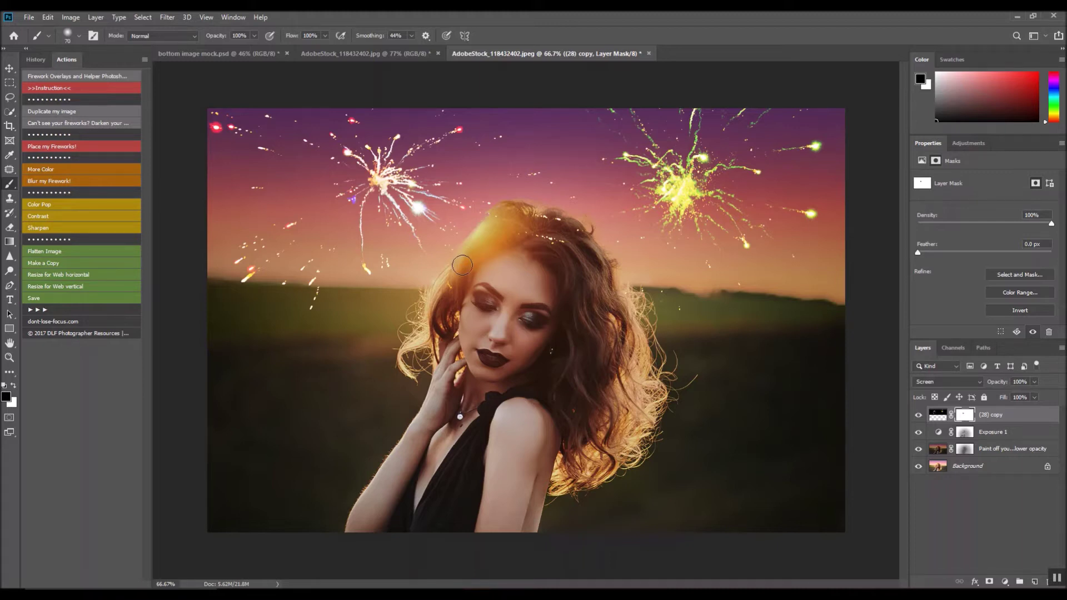
{"action": "left_click_drag", "start_coordinate": [459, 258], "coordinate": [452, 288]}
{"action": "mouse_move", "coordinate": [514, 238]}
{"action": "left_mouse_down"}
{"action": "mouse_move", "coordinate": [566, 250]}
{"action": "mouse_move", "coordinate": [525, 235]}
{"action": "mouse_move", "coordinate": [578, 243]}
{"action": "mouse_move", "coordinate": [543, 219]}
{"action": "mouse_move", "coordinate": [492, 219]}
{"action": "mouse_move", "coordinate": [566, 233]}
{"action": "left_mouse_up"}
{"action": "mouse_move", "coordinate": [619, 267]}
{"action": "left_mouse_down"}
{"action": "mouse_move", "coordinate": [561, 301]}
{"action": "mouse_move", "coordinate": [742, 245]}
{"action": "mouse_move", "coordinate": [624, 361]}
{"action": "mouse_move", "coordinate": [639, 287]}
{"action": "left_mouse_up"}
Run the "Blur my Firework!" action on the merged firework layer's image with a Gaussian Blur radius of 4.6 pixels
{"action": "left_click", "coordinate": [938, 416]}
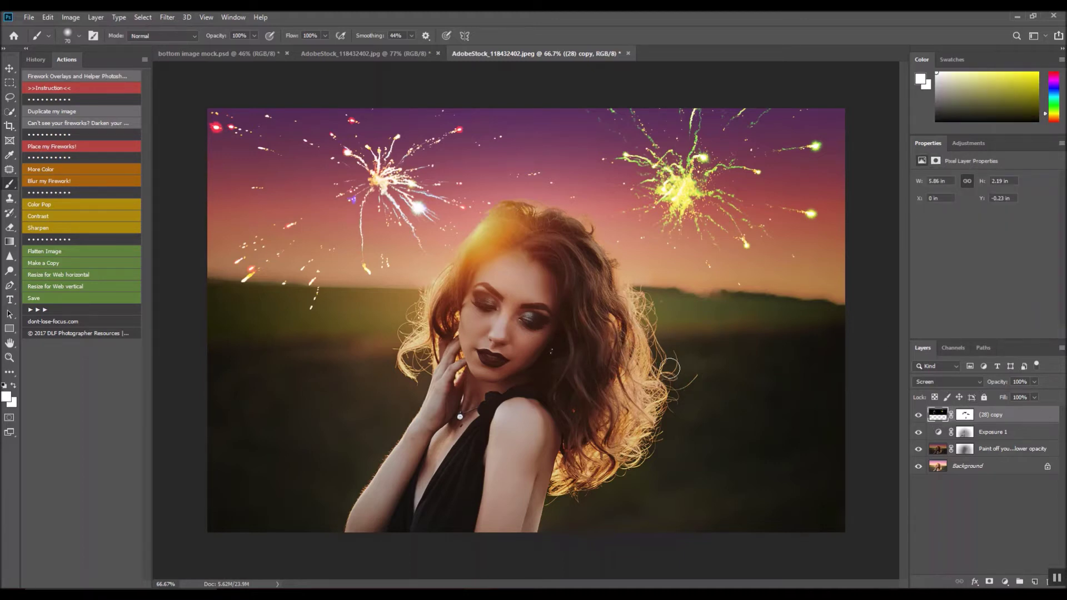
{"action": "left_click", "coordinate": [60, 180]}
{"action": "left_click", "coordinate": [484, 232]}
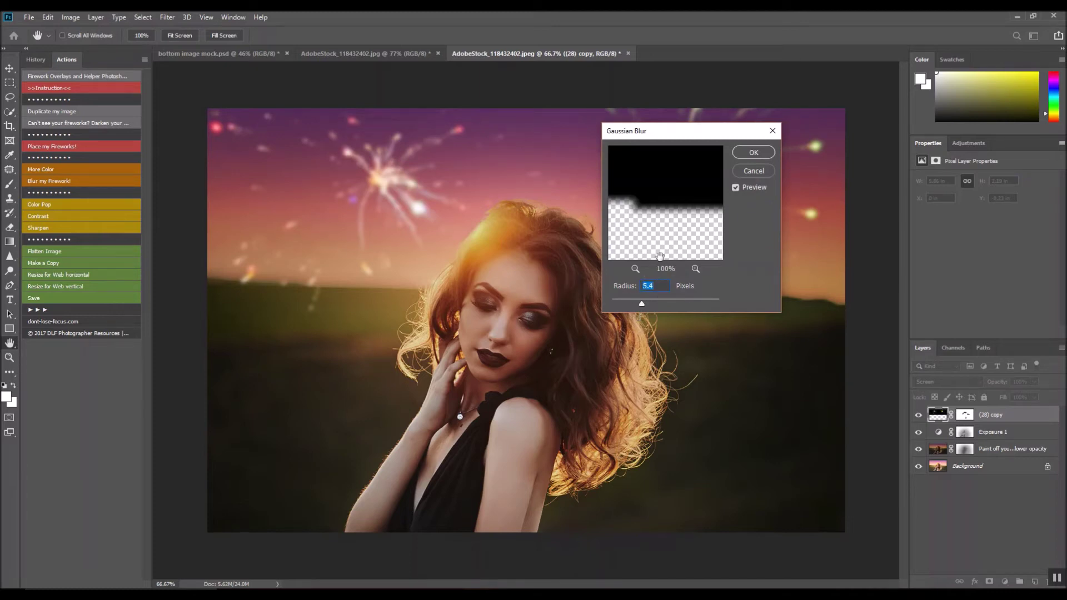
{"action": "left_click_drag", "start_coordinate": [686, 135], "coordinate": [784, 173]}
{"action": "mouse_move", "coordinate": [726, 325]}
{"action": "left_mouse_down"}
{"action": "mouse_move", "coordinate": [711, 328]}
{"action": "mouse_move", "coordinate": [728, 327]}
{"action": "left_mouse_up"}
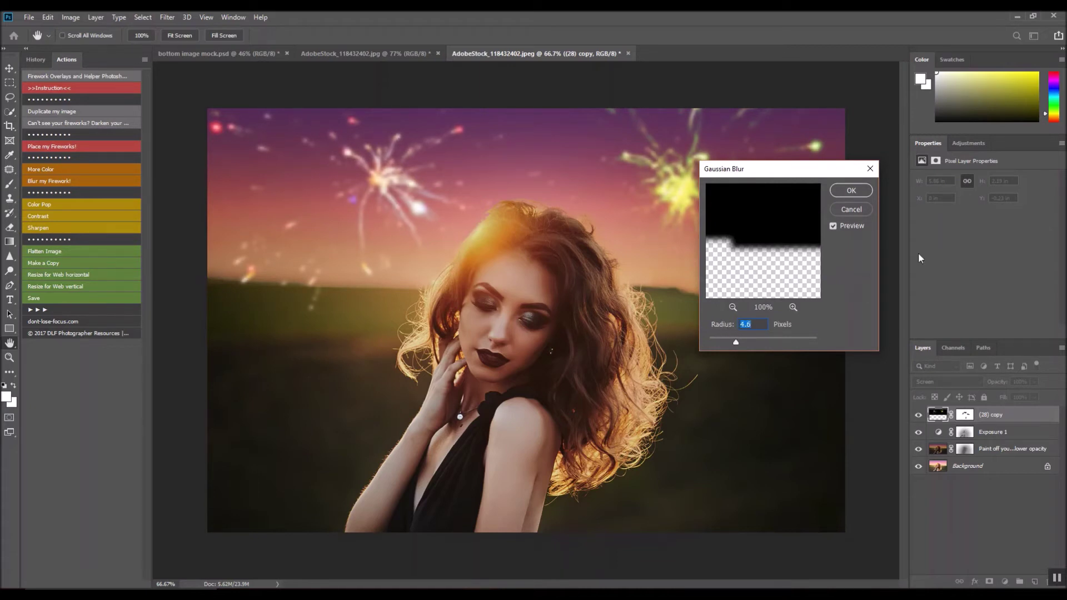
{"action": "left_click", "coordinate": [851, 190]}
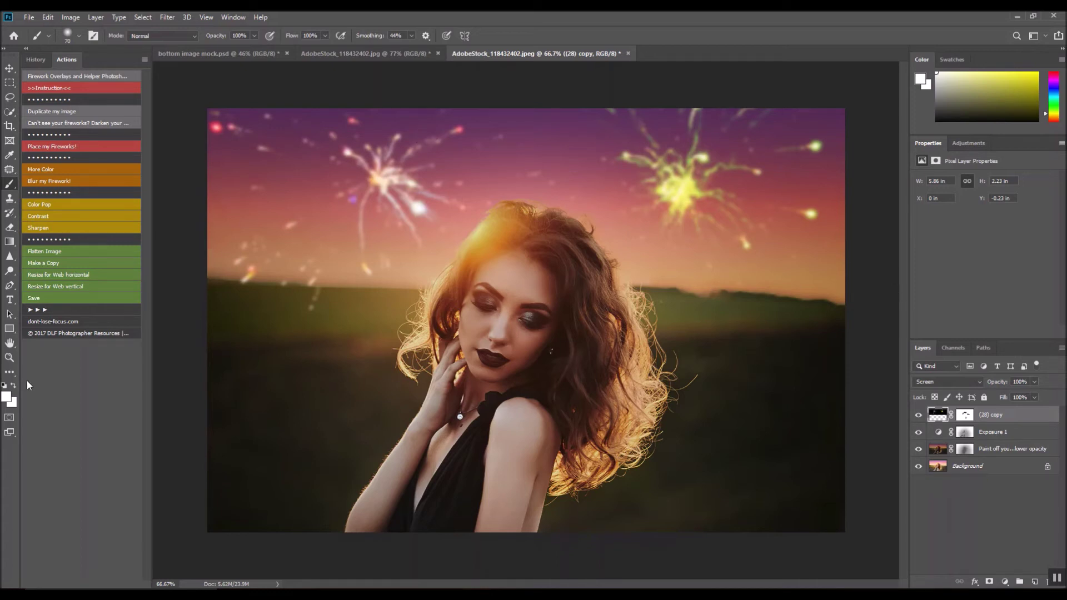
Compare the purple-sky firework portrait with the blue-sky version in AdobeStock_118432402.jpg, and return to the purple-sky document
{"action": "left_click", "coordinate": [12, 359]}
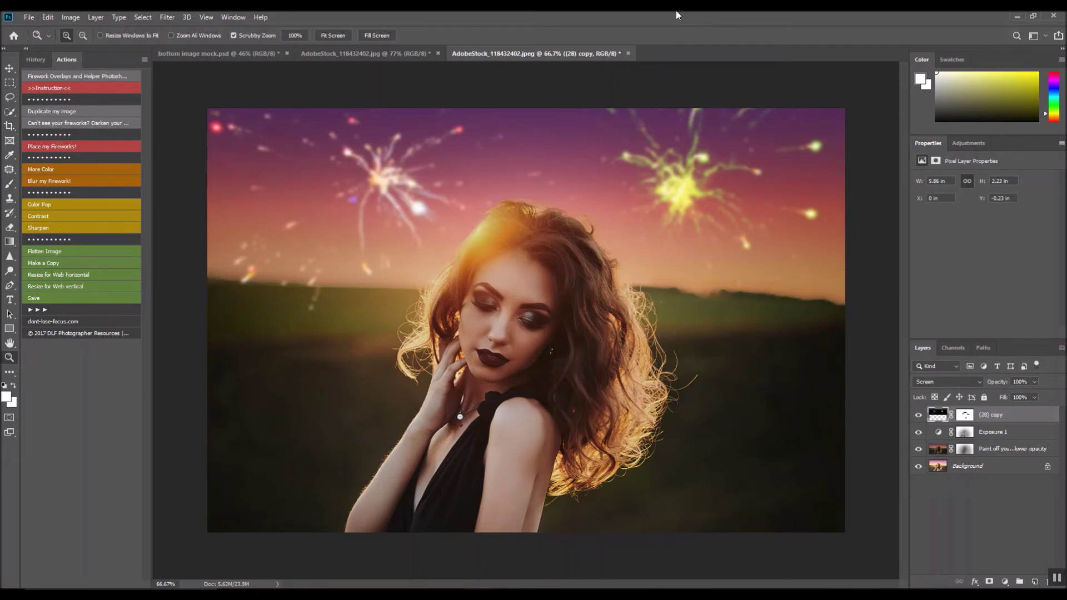
{"action": "left_click", "coordinate": [334, 35]}
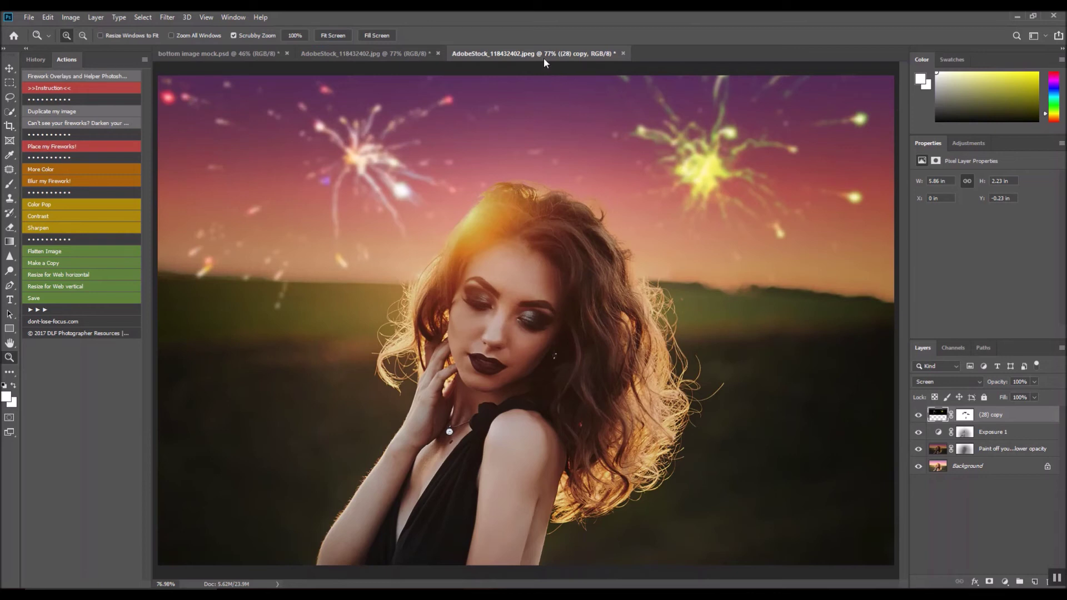
{"action": "left_click", "coordinate": [345, 53]}
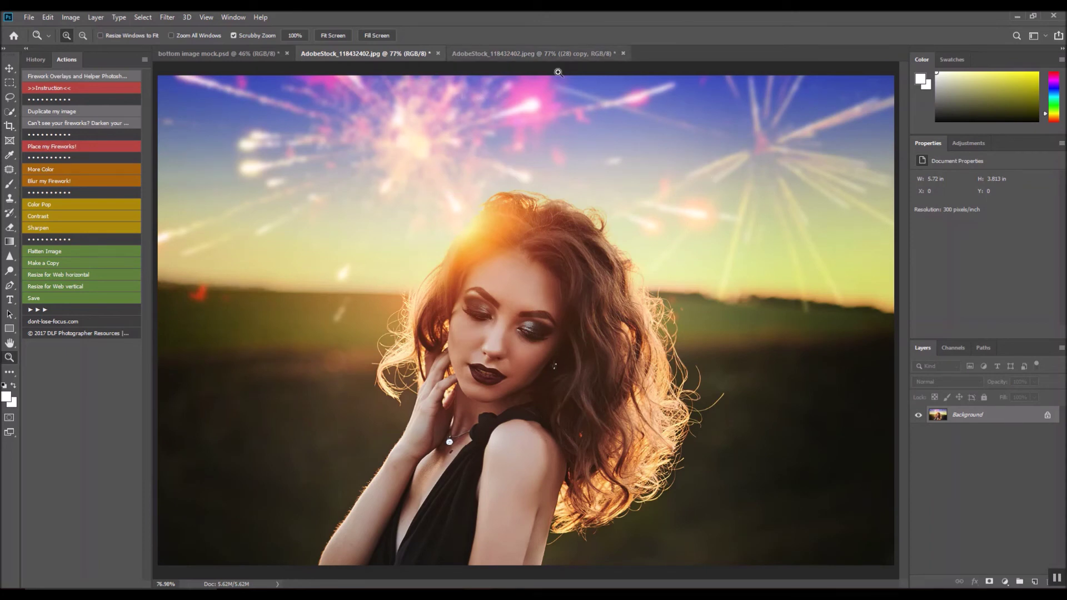
{"action": "left_click", "coordinate": [534, 60]}
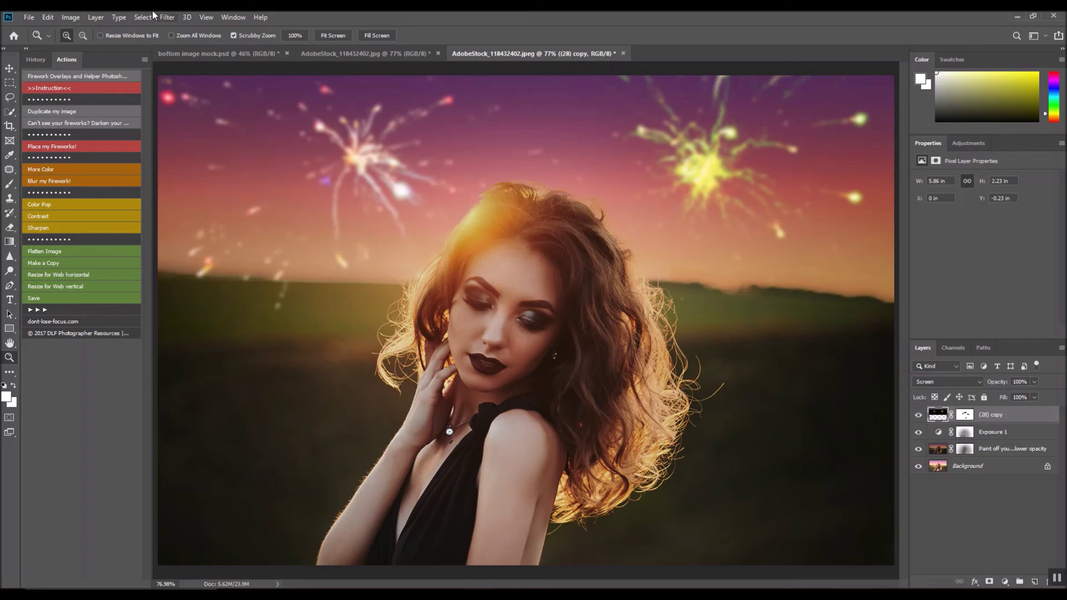
{"action": "left_click", "coordinate": [222, 53]}
{"action": "left_click", "coordinate": [368, 56]}
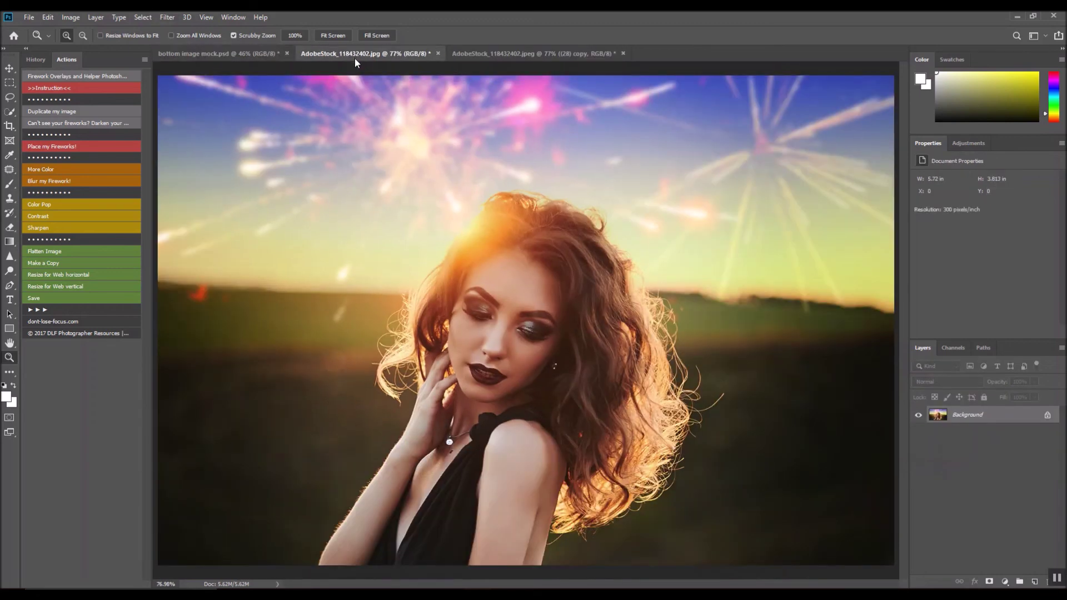
{"action": "left_click", "coordinate": [509, 56]}
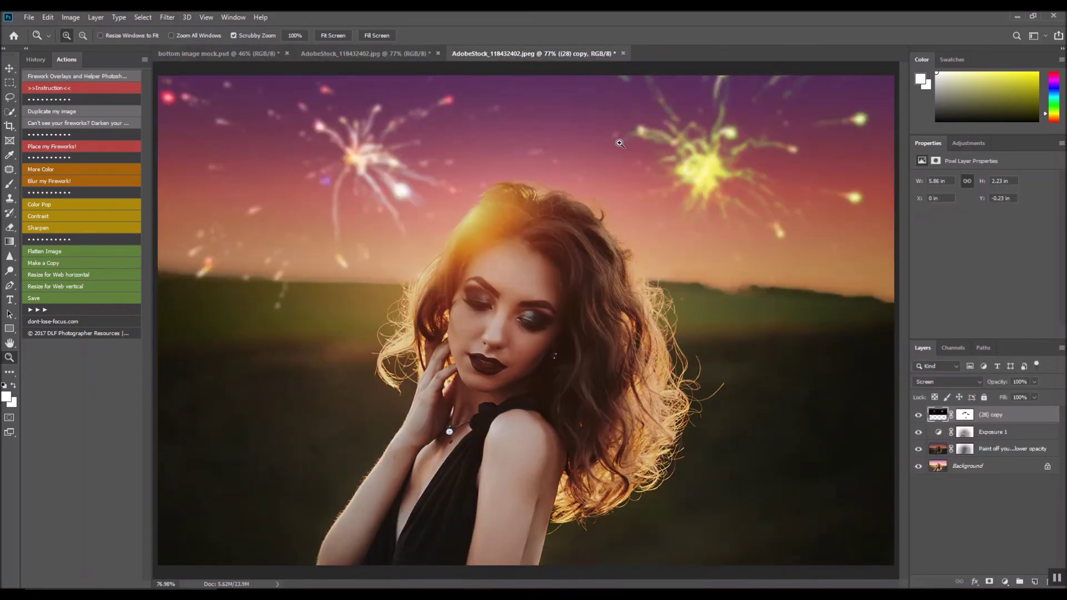